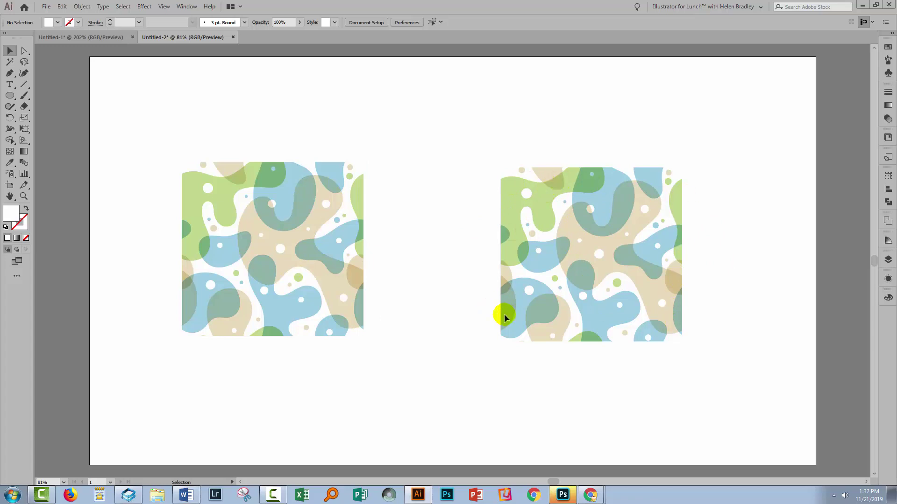
Select the left pattern square and display its layer structure in an enlarged, repositioned layers list.
{"action": "left_click", "coordinate": [195, 163]}
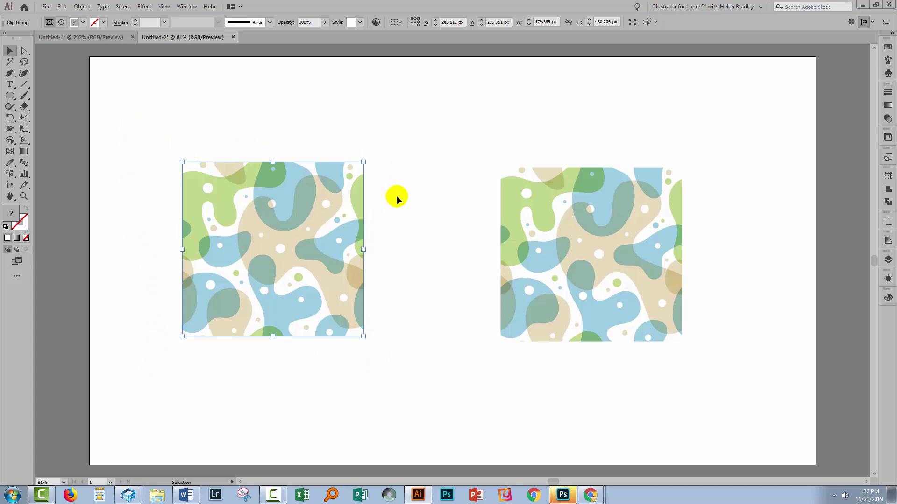
{"action": "left_click", "coordinate": [407, 169]}
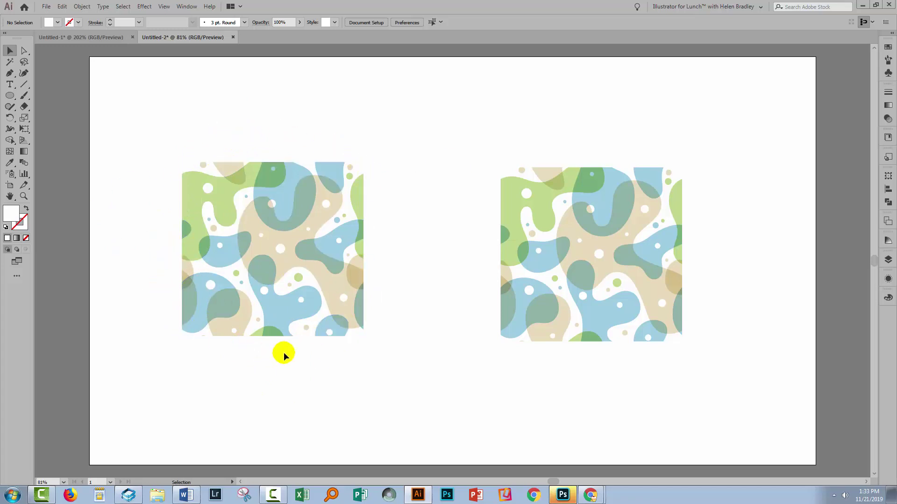
{"action": "left_click_drag", "start_coordinate": [409, 392], "coordinate": [150, 141]}
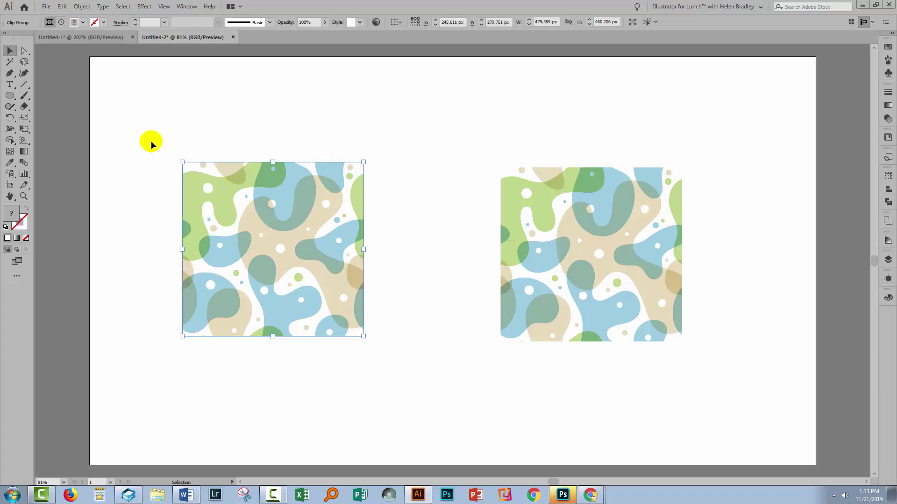
{"action": "key", "text": "F7"}
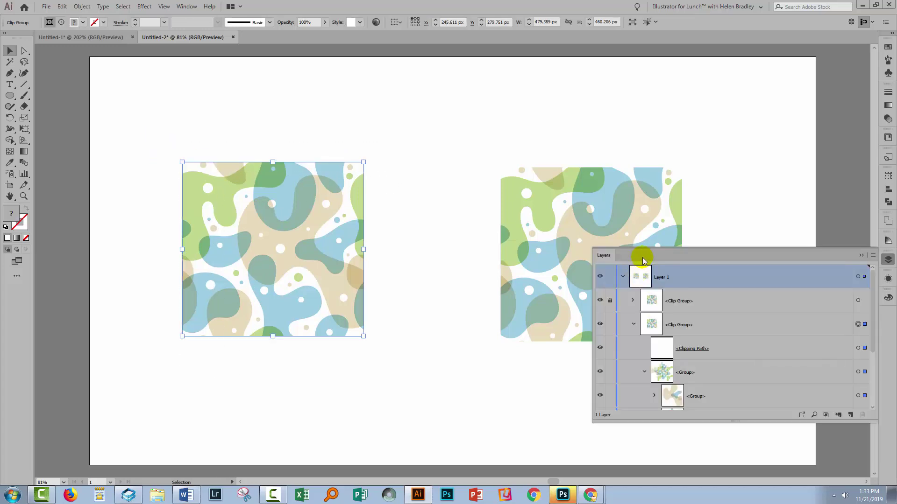
{"action": "left_click_drag", "start_coordinate": [640, 257], "coordinate": [583, 110]}
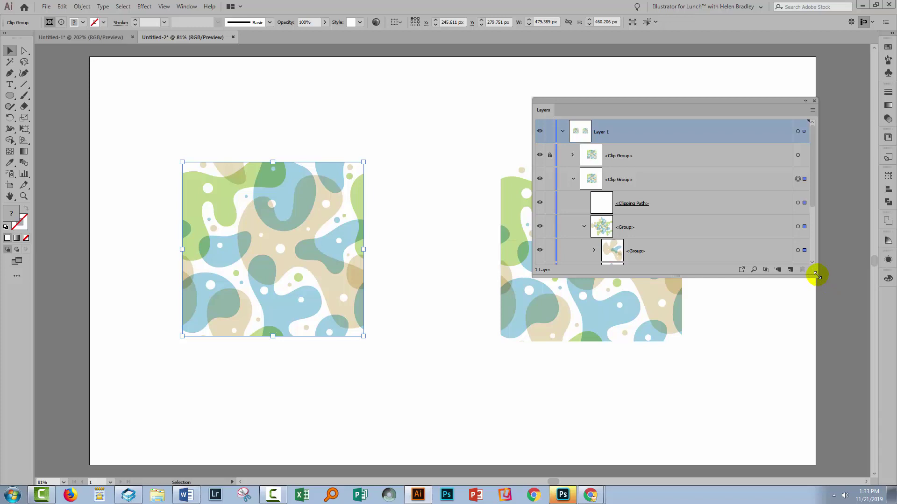
{"action": "left_click_drag", "start_coordinate": [816, 275], "coordinate": [805, 423]}
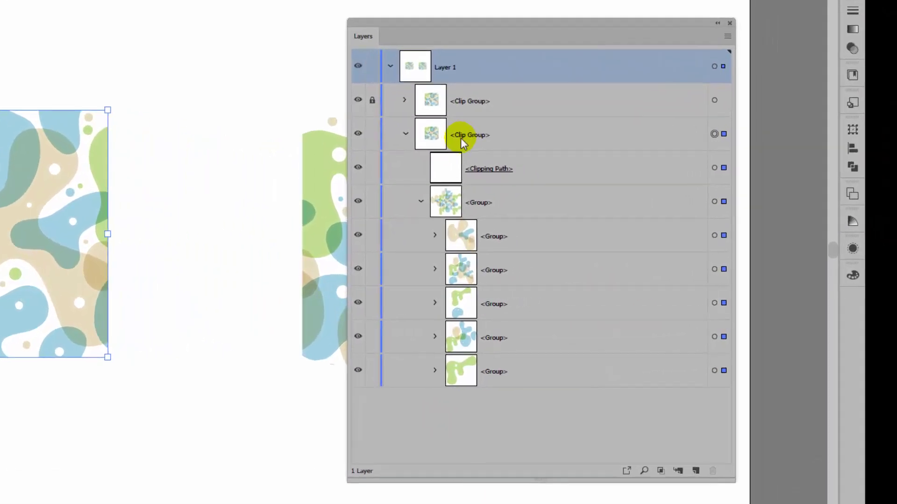
Review the left pattern's clip group with its clipping path and artwork group, and release the clipping mask.
{"action": "left_click", "coordinate": [623, 181]}
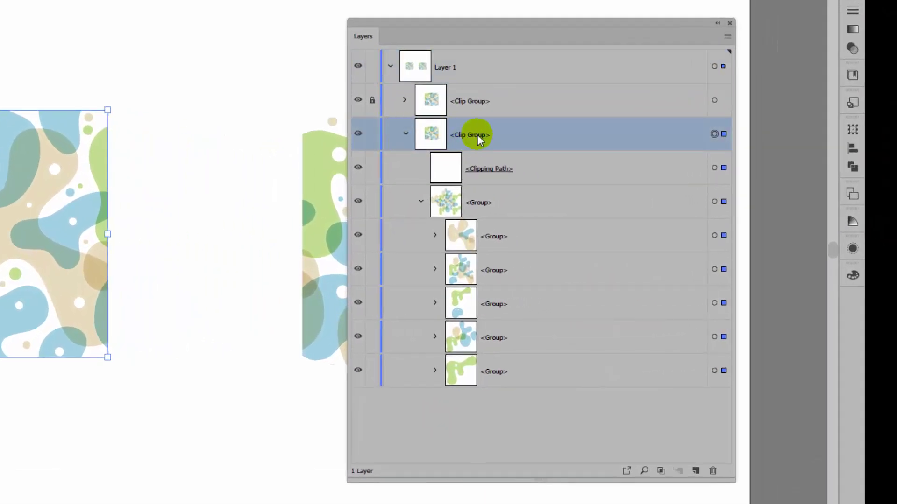
{"action": "left_click", "coordinate": [485, 170]}
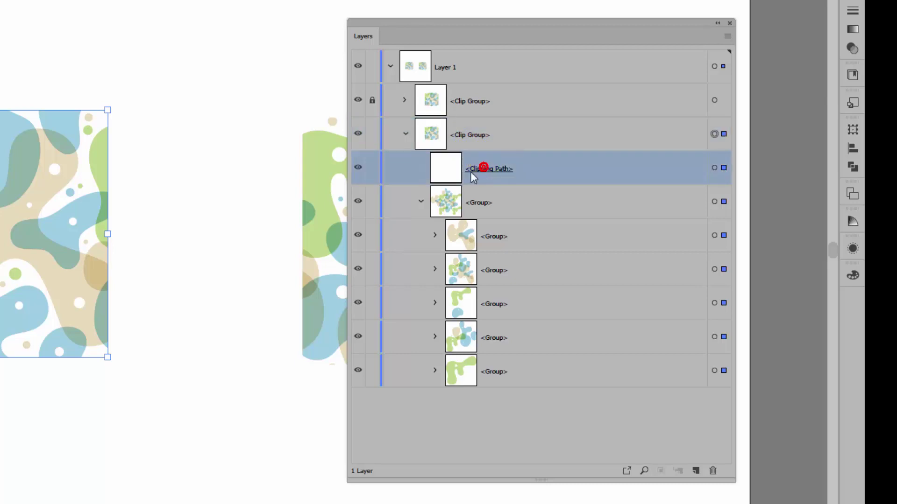
{"action": "left_click", "coordinate": [419, 200]}
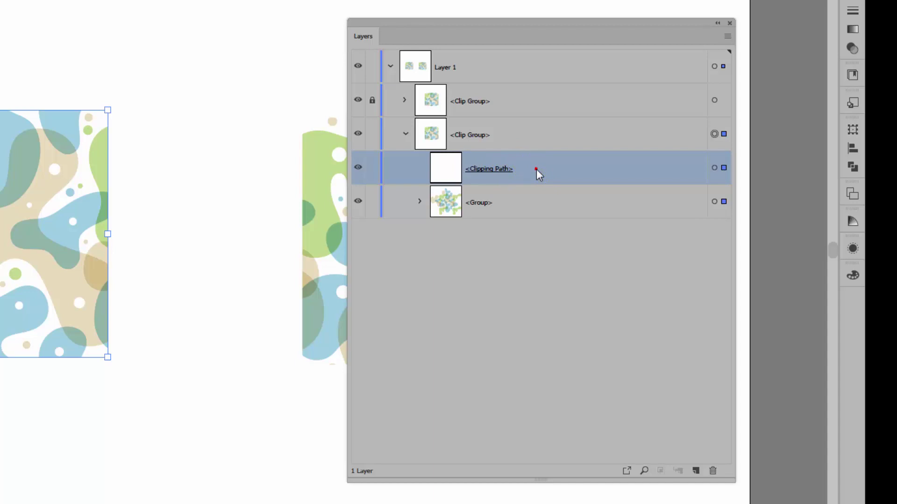
{"action": "left_click_drag", "start_coordinate": [536, 169], "coordinate": [528, 125]}
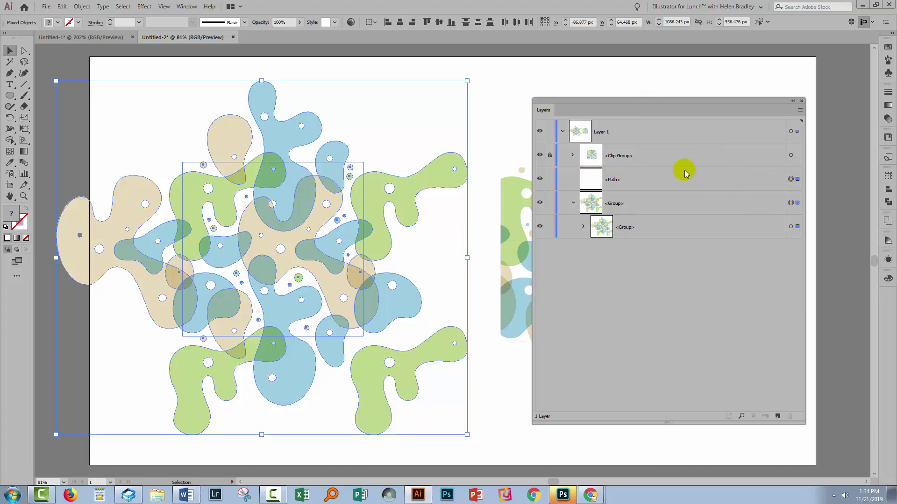
Trim the released artwork to the square path with the Pathfinder Crop operation and deselect it.
{"action": "left_click", "coordinate": [617, 181]}
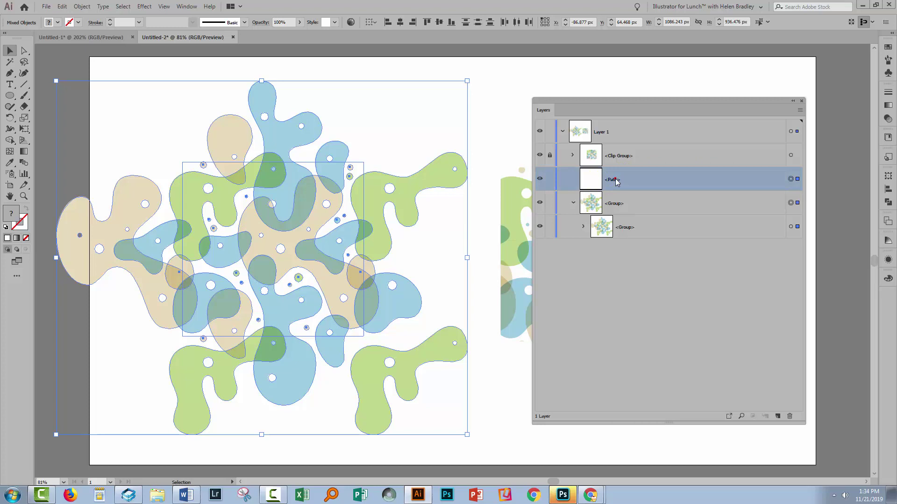
{"action": "left_click", "coordinate": [621, 207]}
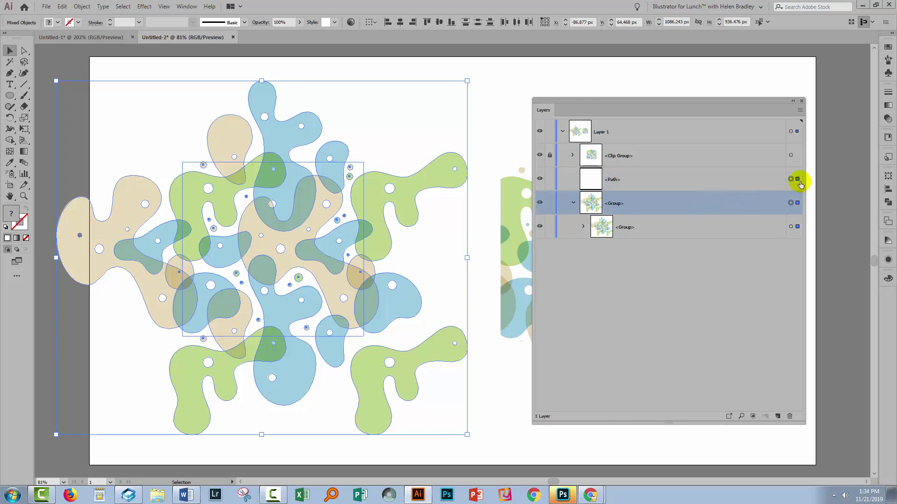
{"action": "left_click", "coordinate": [887, 202]}
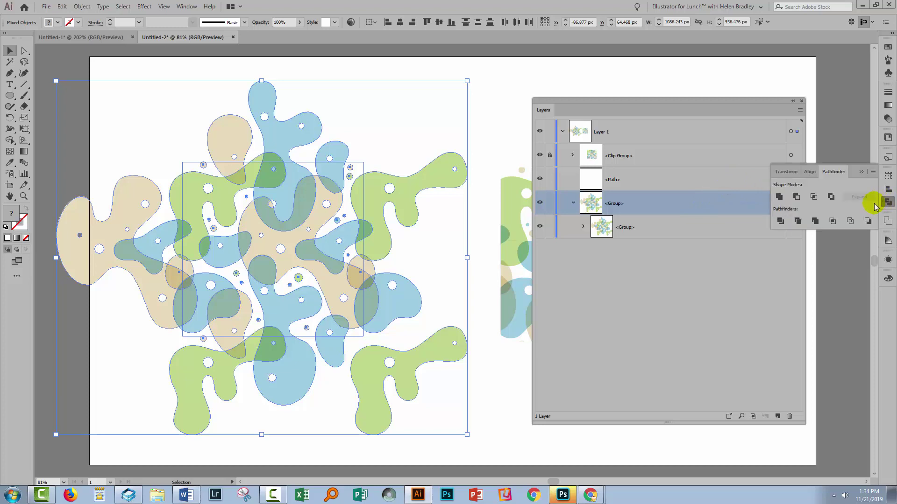
{"action": "left_click", "coordinate": [832, 222]}
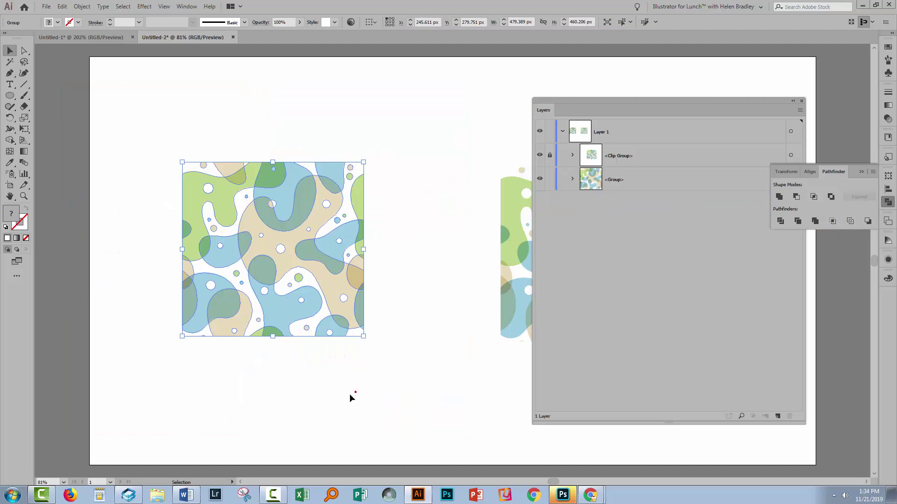
{"action": "left_click", "coordinate": [351, 397]}
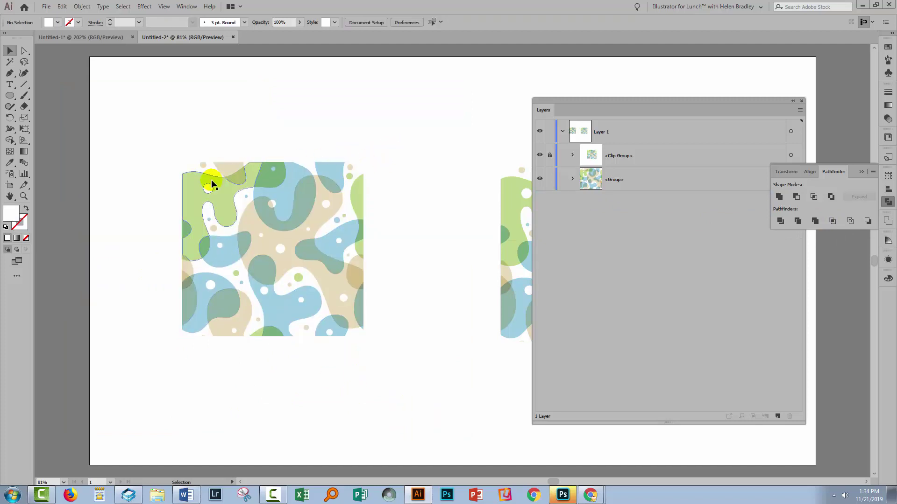
Expand the cropped group and examine its contents for paths that have no fill and no stroke.
{"action": "left_click", "coordinate": [572, 179]}
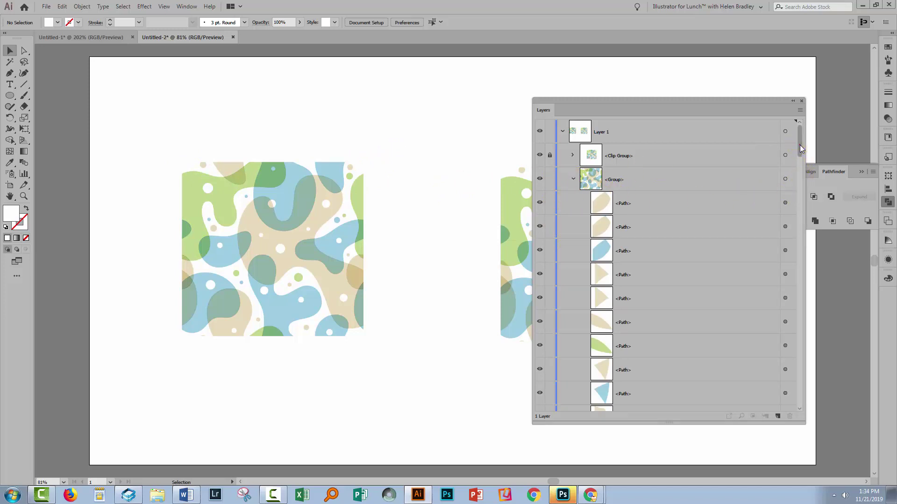
{"action": "left_click_drag", "start_coordinate": [800, 145], "coordinate": [792, 407]}
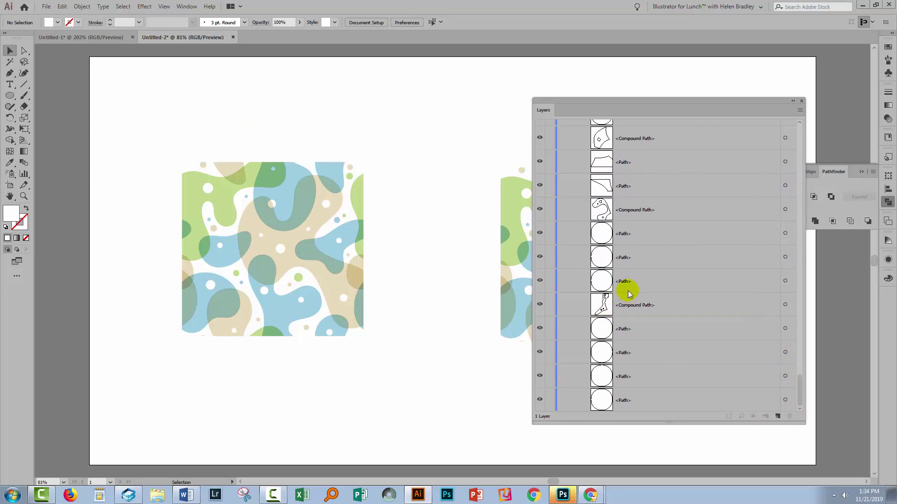
{"action": "scroll", "coordinate": [625, 289], "scroll_direction": "up", "scroll_amount": 5}
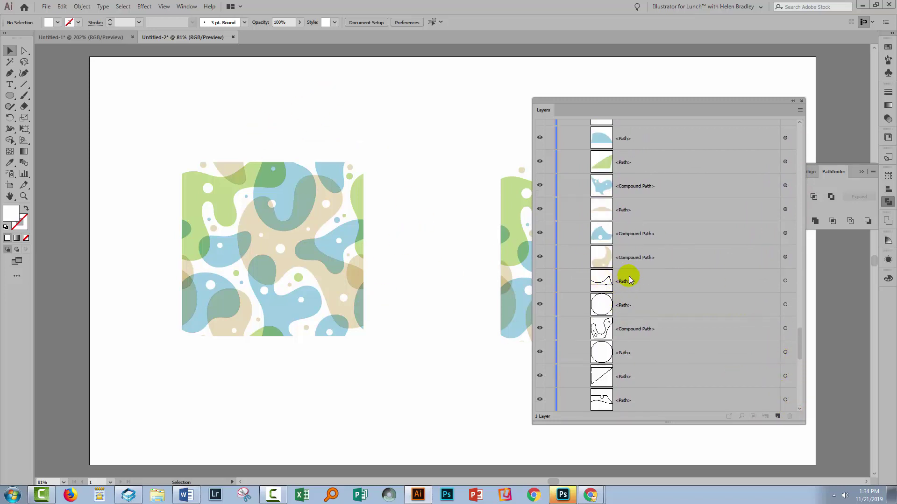
{"action": "scroll", "coordinate": [626, 270], "scroll_direction": "down", "scroll_amount": 3}
{"action": "left_click", "coordinate": [637, 213]}
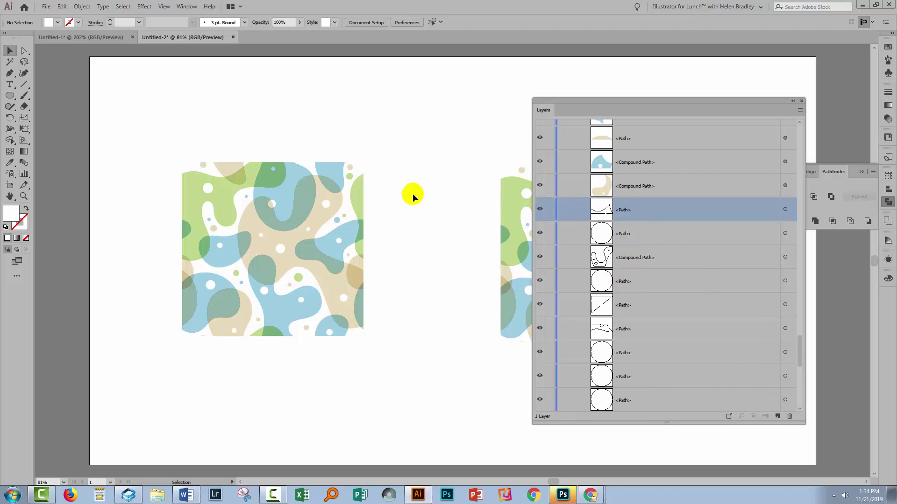
{"action": "left_click", "coordinate": [635, 233]}
{"action": "left_click", "coordinate": [749, 207]}
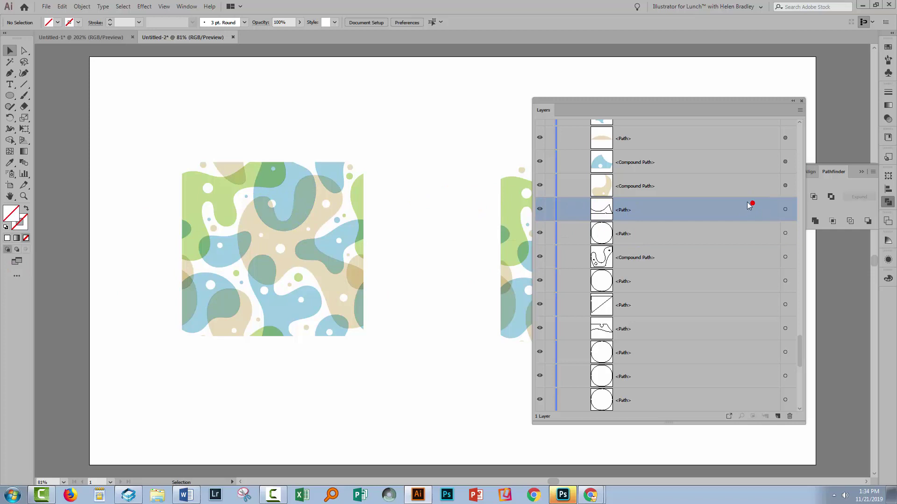
Select an empty path in the cropped group, extend the selection to all objects with the same fill and stroke, and delete them.
{"action": "left_click", "coordinate": [785, 210]}
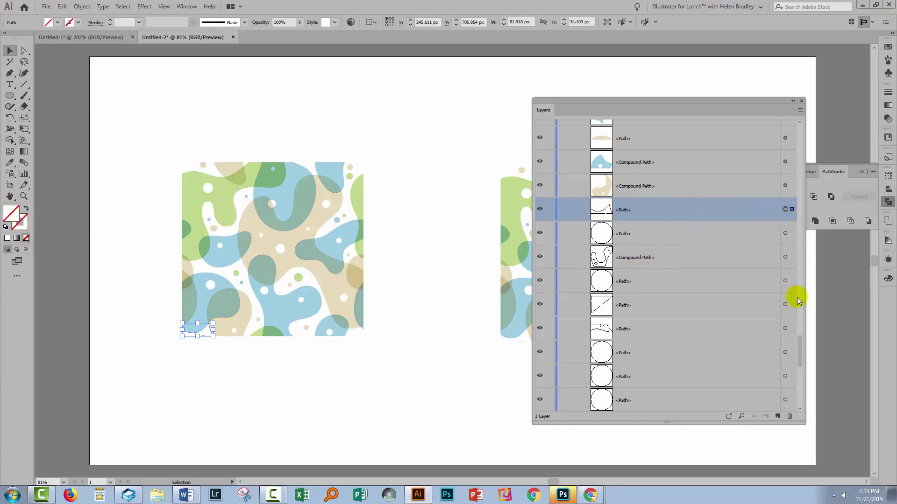
{"action": "left_click_drag", "start_coordinate": [800, 352], "coordinate": [800, 395]}
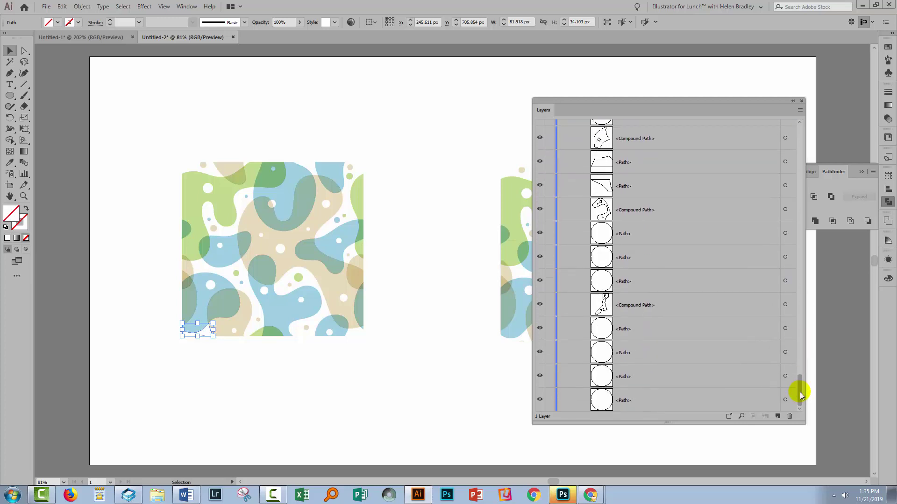
{"action": "scroll", "coordinate": [793, 324], "scroll_direction": "up", "scroll_amount": 6}
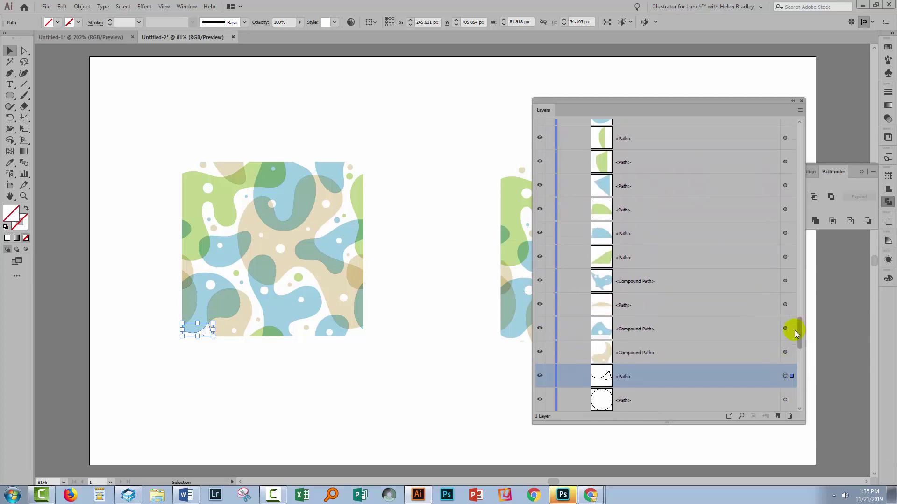
{"action": "scroll", "coordinate": [736, 311], "scroll_direction": "down", "scroll_amount": 2}
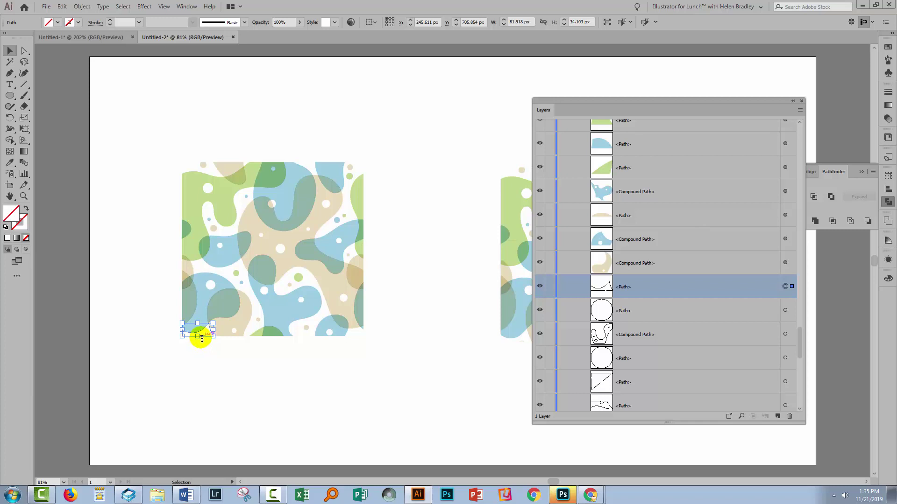
{"action": "left_click", "coordinate": [127, 6]}
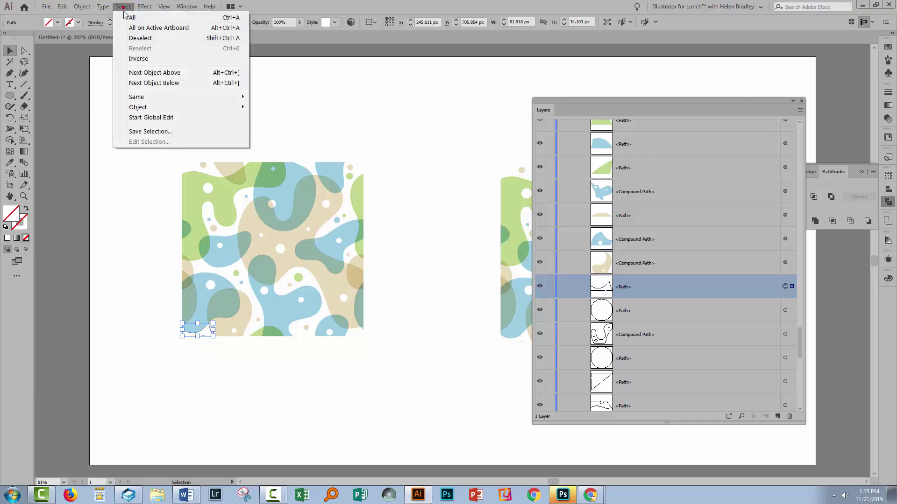
{"action": "mouse_move", "coordinate": [136, 98]}
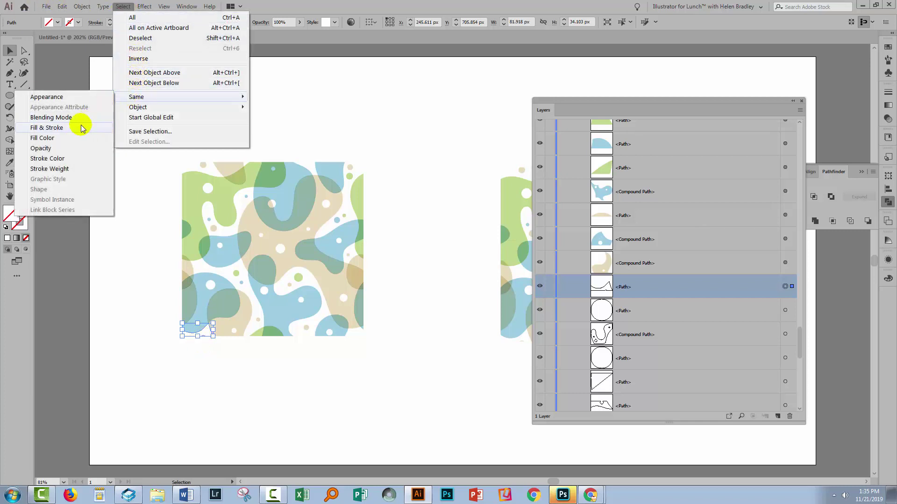
{"action": "left_click", "coordinate": [66, 127]}
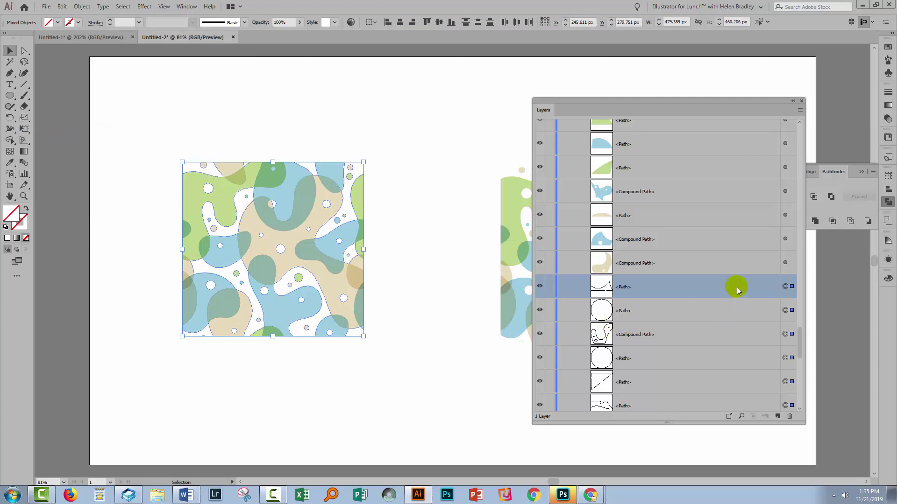
{"action": "mouse_move", "coordinate": [799, 334]}
{"action": "left_mouse_down"}
{"action": "mouse_move", "coordinate": [802, 392]}
{"action": "mouse_move", "coordinate": [798, 347]}
{"action": "left_mouse_up"}
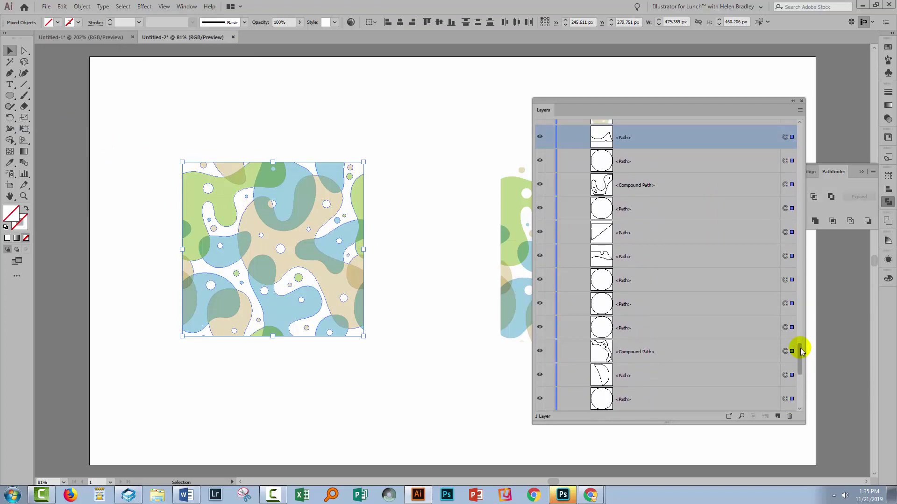
{"action": "key", "text": "ctrl+shift+a"}
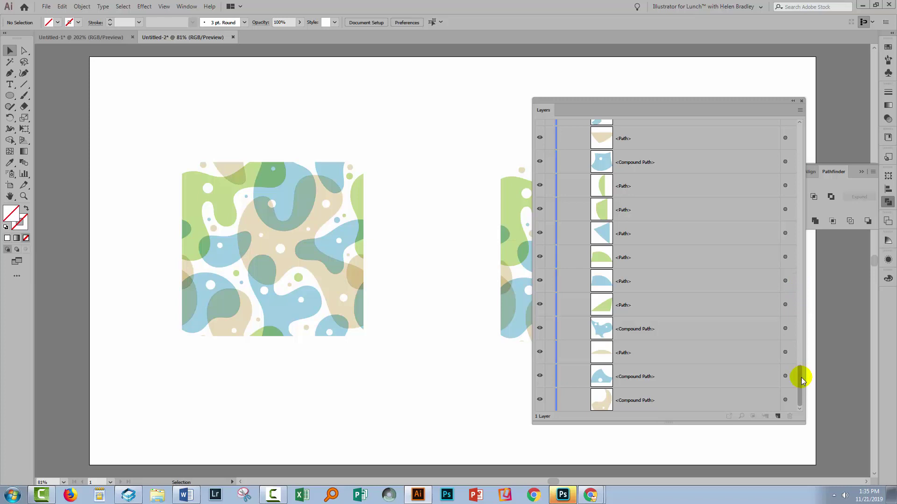
Check the remaining paths of the cropped group, then collapse it and put the layers list away.
{"action": "left_click_drag", "start_coordinate": [798, 372], "coordinate": [801, 170]}
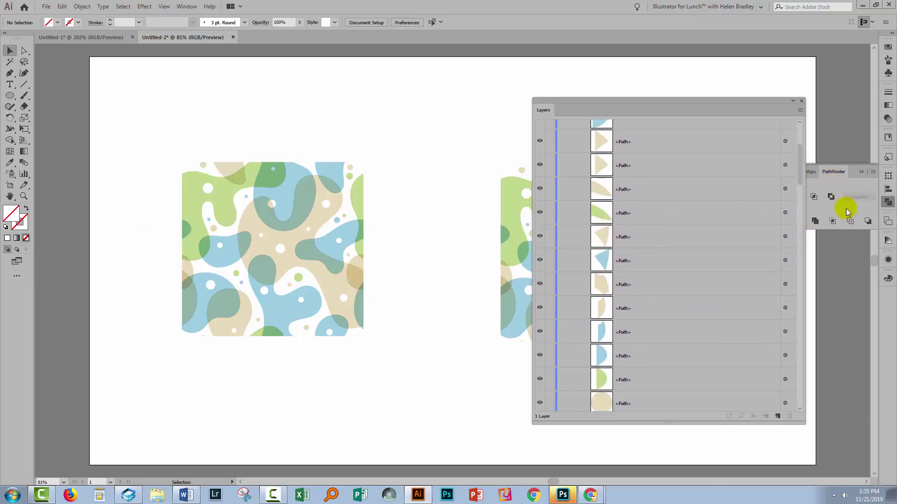
{"action": "left_click_drag", "start_coordinate": [799, 175], "coordinate": [787, 136]}
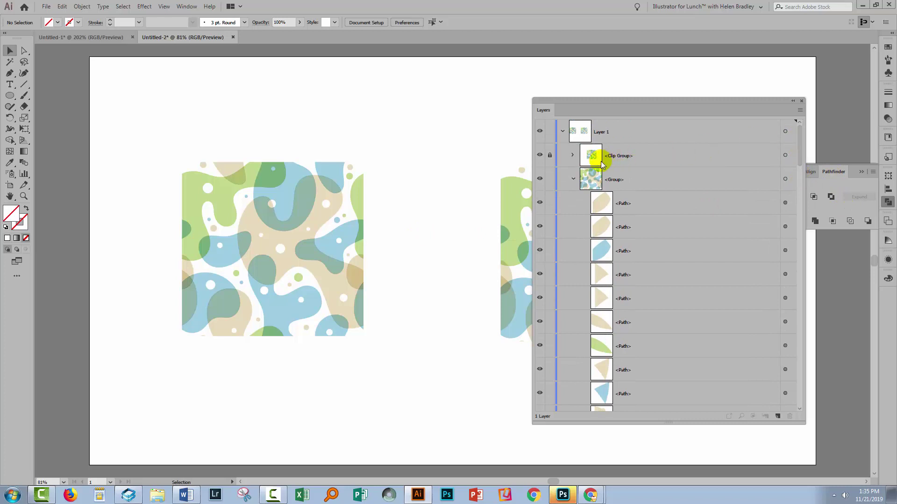
{"action": "left_click", "coordinate": [573, 179]}
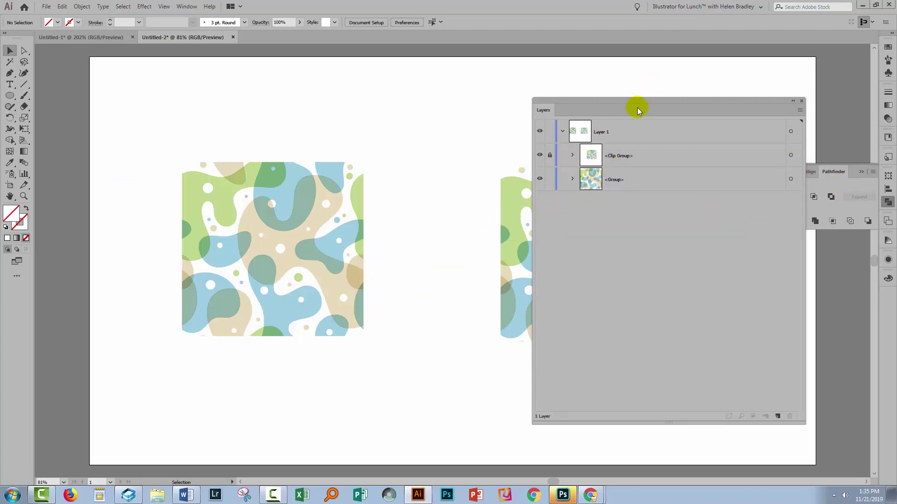
{"action": "left_click_drag", "start_coordinate": [634, 104], "coordinate": [890, 98]}
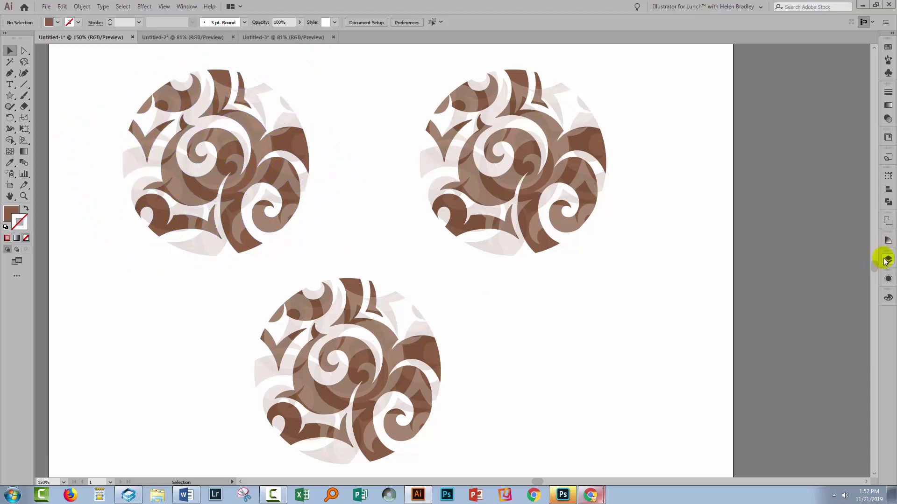
Display the layers of the brown swirl circles document in an enlarged list beside the artwork.
{"action": "left_click", "coordinate": [886, 260]}
{"action": "left_click_drag", "start_coordinate": [784, 258], "coordinate": [689, 157]}
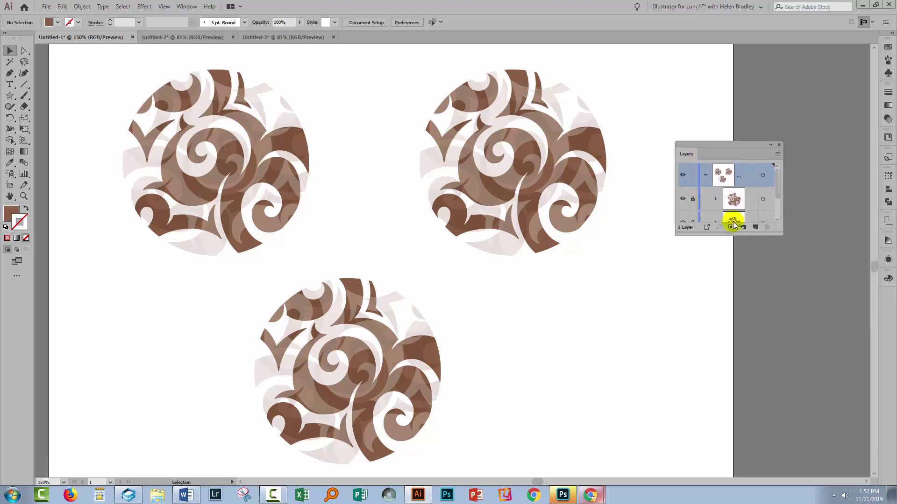
{"action": "left_click_drag", "start_coordinate": [779, 234], "coordinate": [802, 368]}
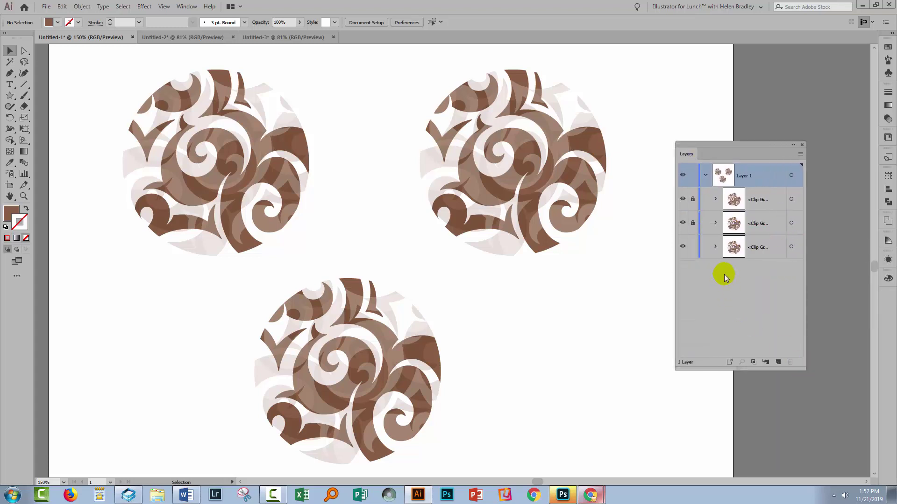
Identify the clip group of the artboard's upper-left circle, expand it, and widen the layers list to read its object names.
{"action": "left_click", "coordinate": [683, 247]}
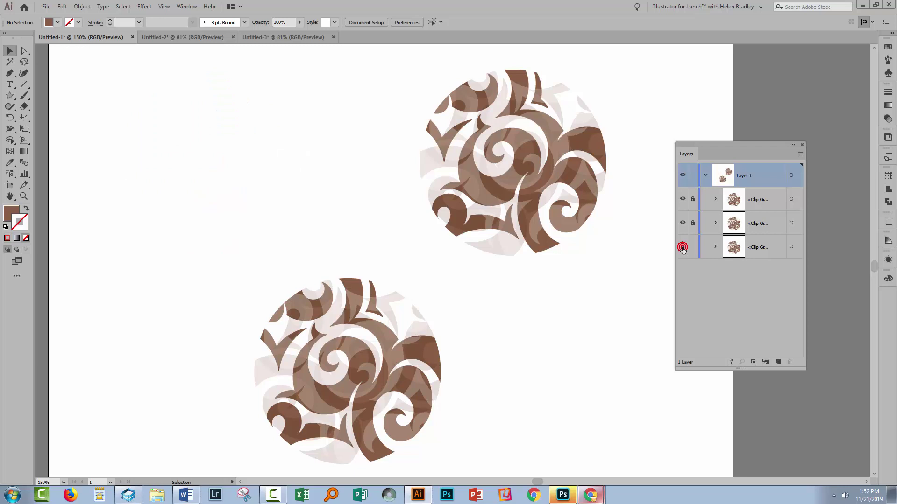
{"action": "left_click", "coordinate": [683, 247]}
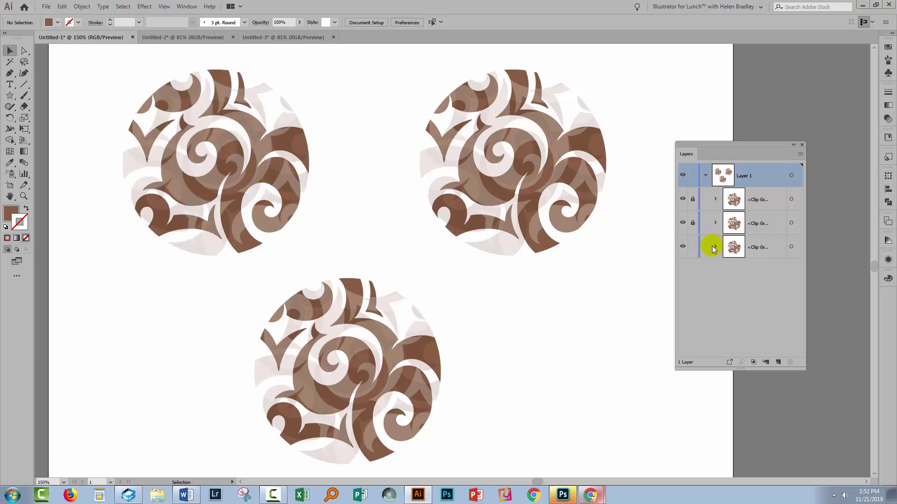
{"action": "left_click", "coordinate": [714, 247]}
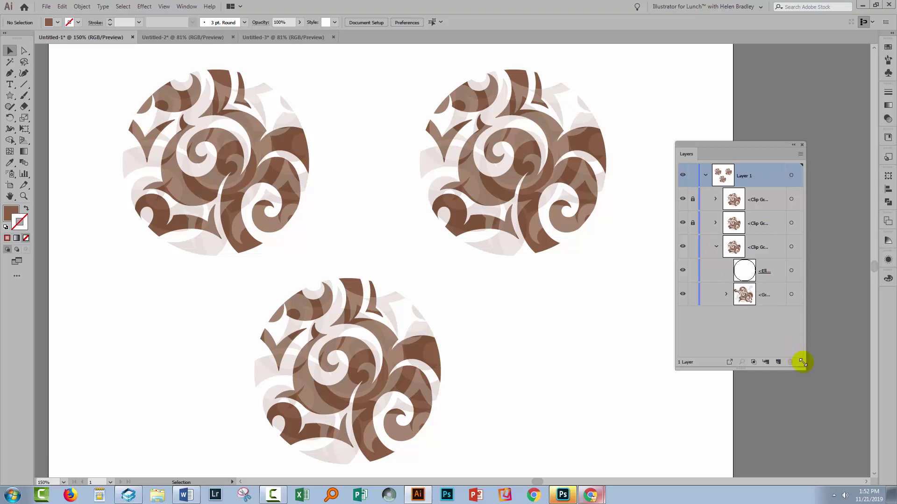
{"action": "left_click_drag", "start_coordinate": [802, 362], "coordinate": [859, 406]}
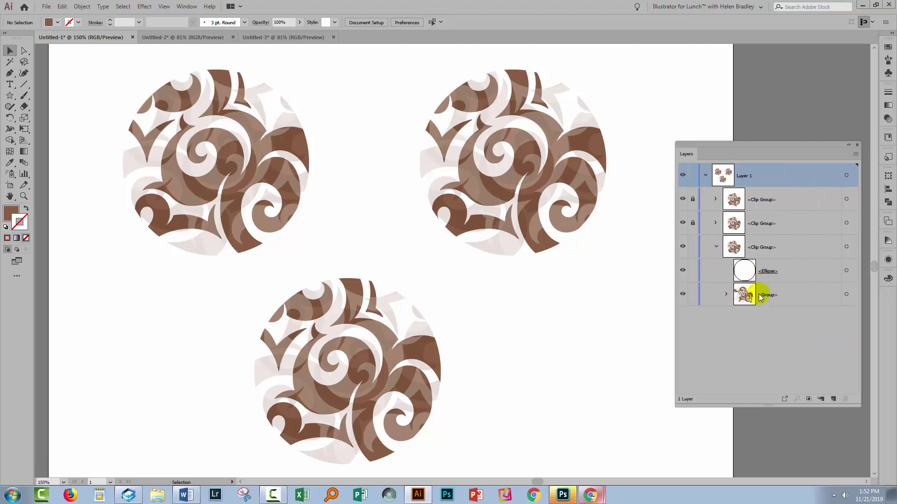
Toggle the visibility of the clip group's mask ellipse to compare the full swirl artwork with its clipped version.
{"action": "left_click", "coordinate": [765, 270]}
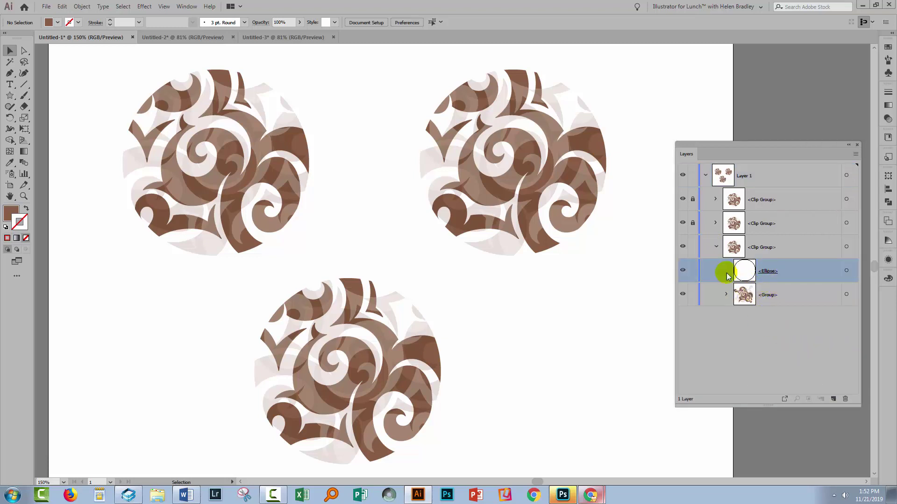
{"action": "left_click", "coordinate": [683, 270]}
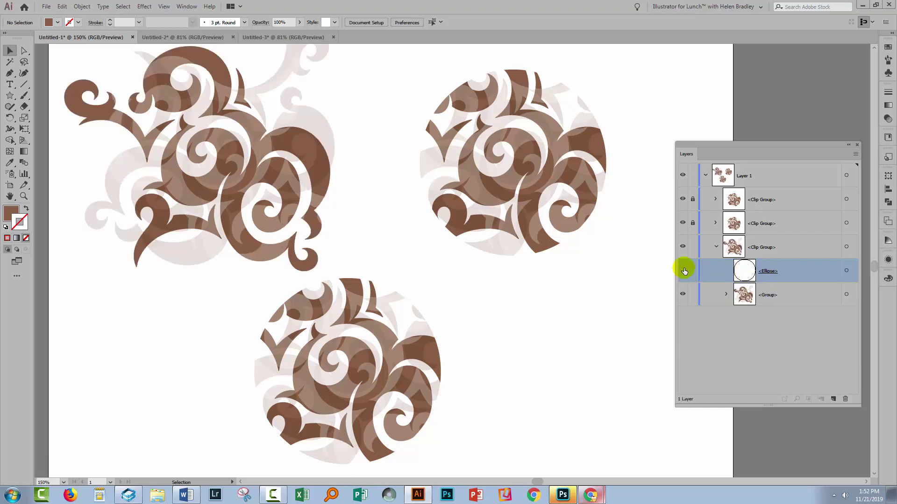
{"action": "left_click", "coordinate": [683, 270]}
{"action": "left_click", "coordinate": [683, 271]}
{"action": "left_click", "coordinate": [683, 271]}
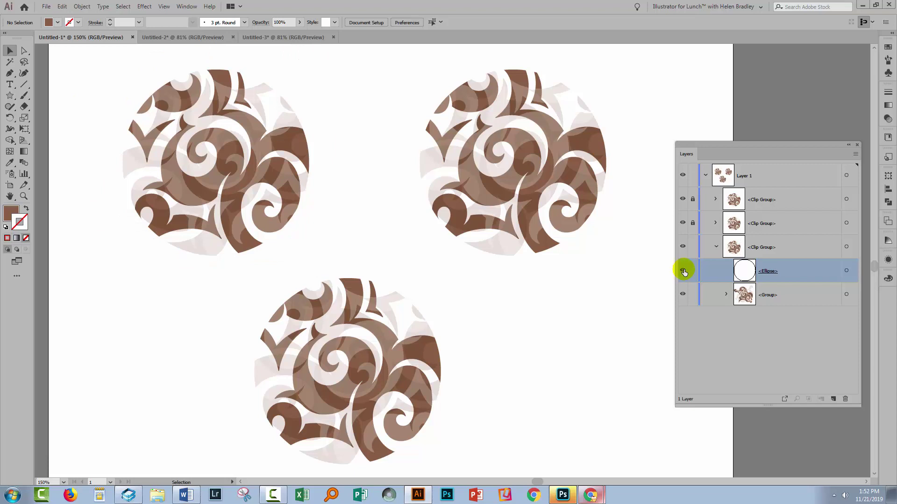
Move the mask ellipse out of the upper-left circle's clip group and apply Pathfinder Crop to it and the artwork group.
{"action": "left_click_drag", "start_coordinate": [786, 272], "coordinate": [790, 244]}
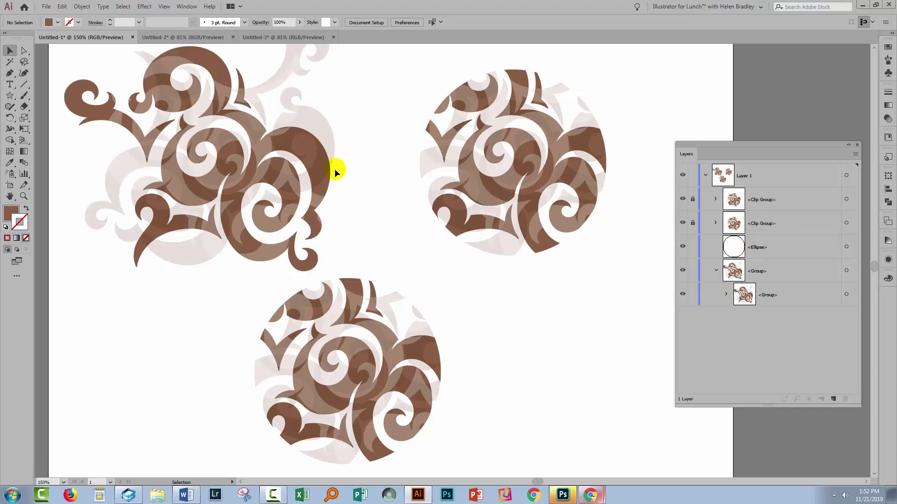
{"action": "left_click", "coordinate": [846, 248]}
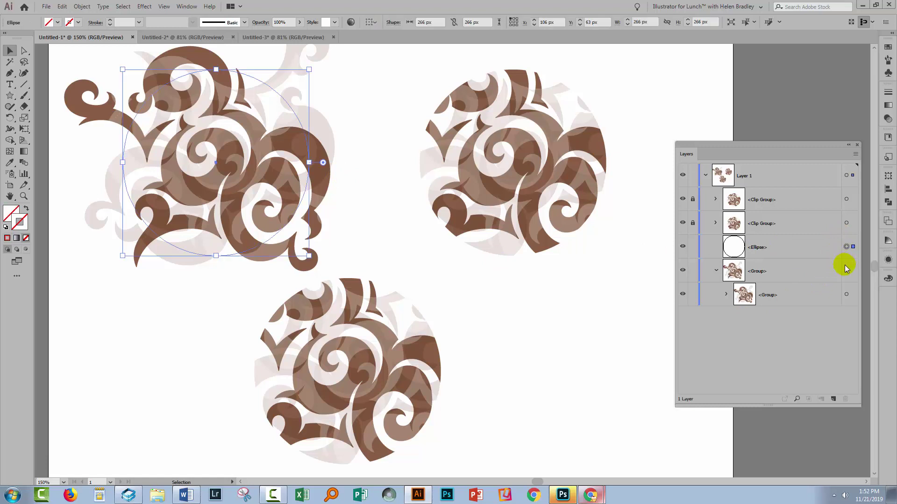
{"action": "left_click", "coordinate": [845, 271], "text": "shift"}
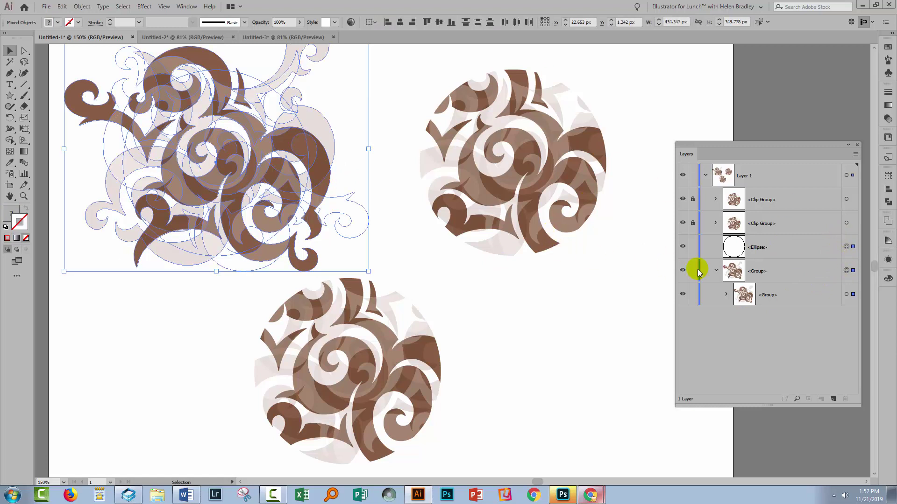
{"action": "left_click", "coordinate": [882, 202]}
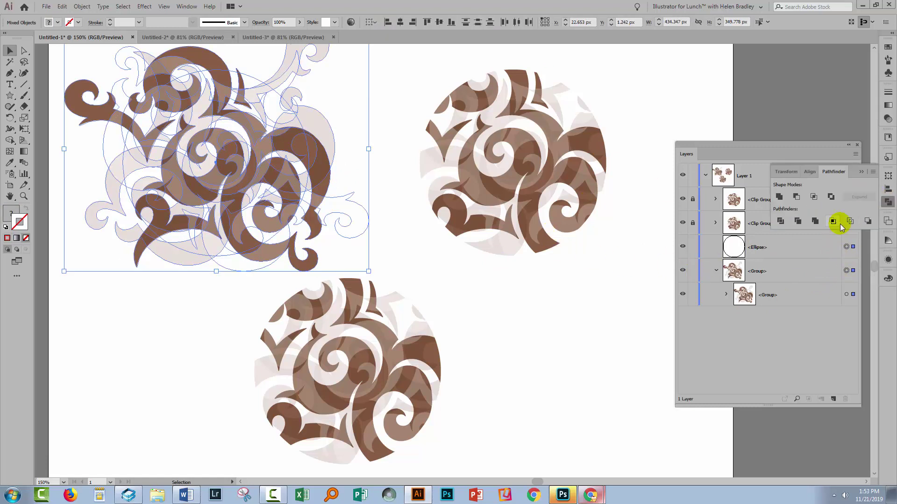
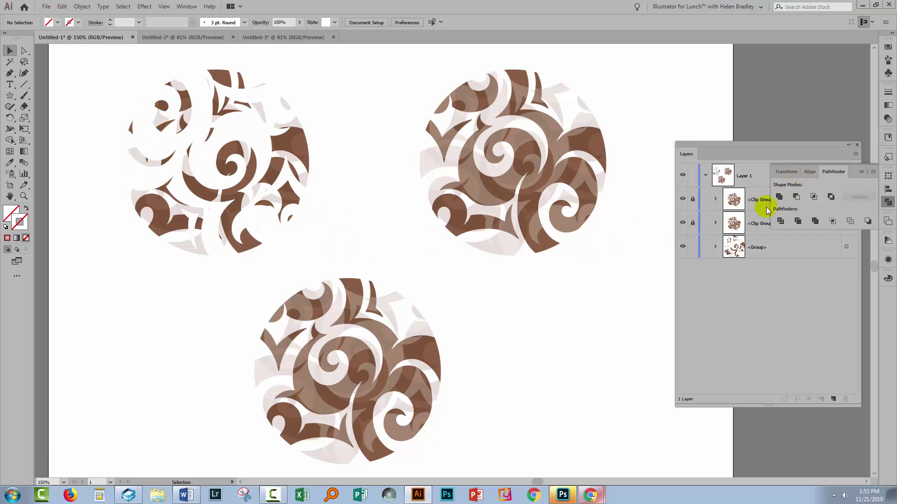
Hide the cropped upper-left group and identify the lower circle's clip group by toggling its visibility.
{"action": "left_click_drag", "start_coordinate": [738, 163], "coordinate": [696, 183]}
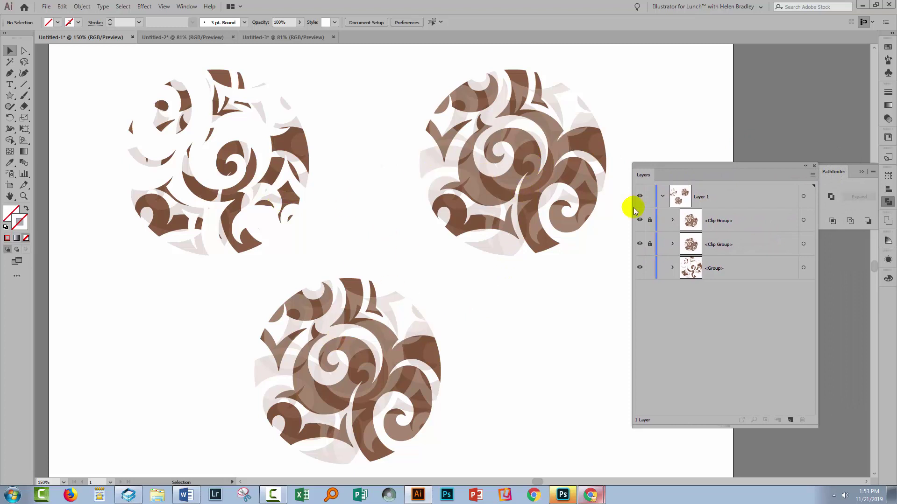
{"action": "left_click", "coordinate": [639, 267]}
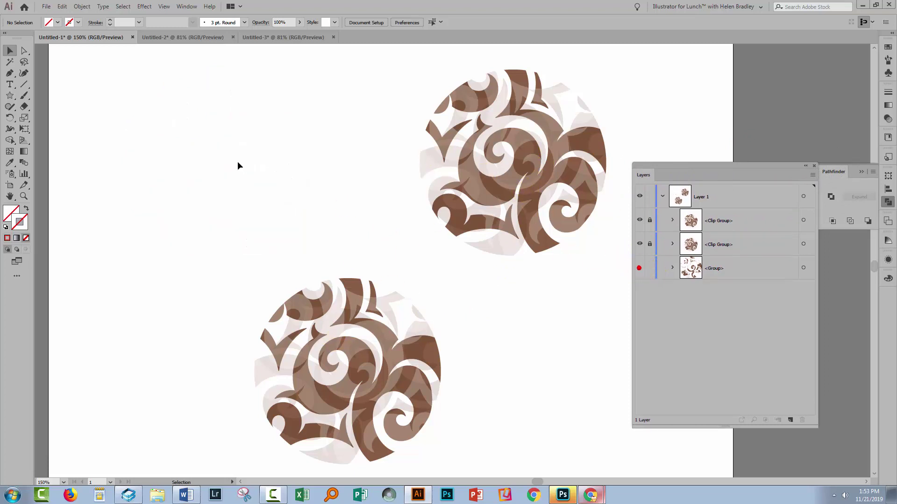
{"action": "left_click", "coordinate": [640, 244]}
{"action": "left_click", "coordinate": [639, 244]}
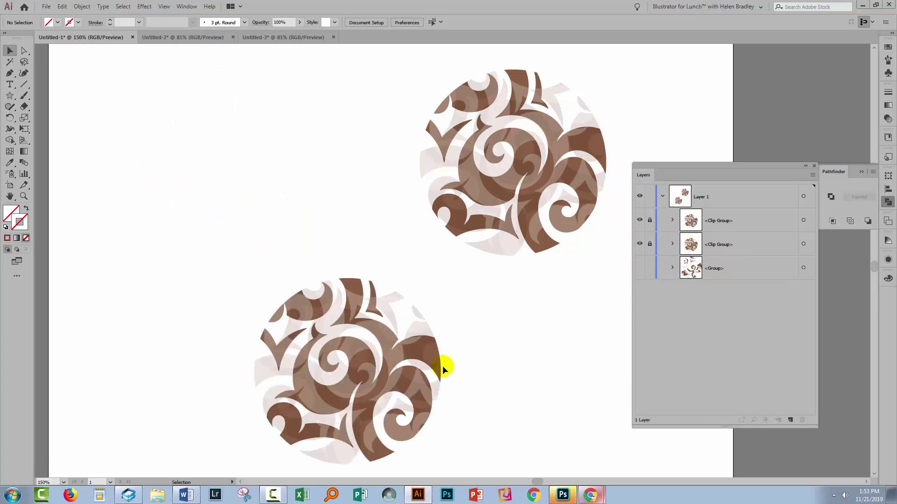
Unlock the lower circle's clip group and expand it to show its nested groups and compound paths.
{"action": "left_click", "coordinate": [649, 243]}
{"action": "left_click", "coordinate": [673, 244]}
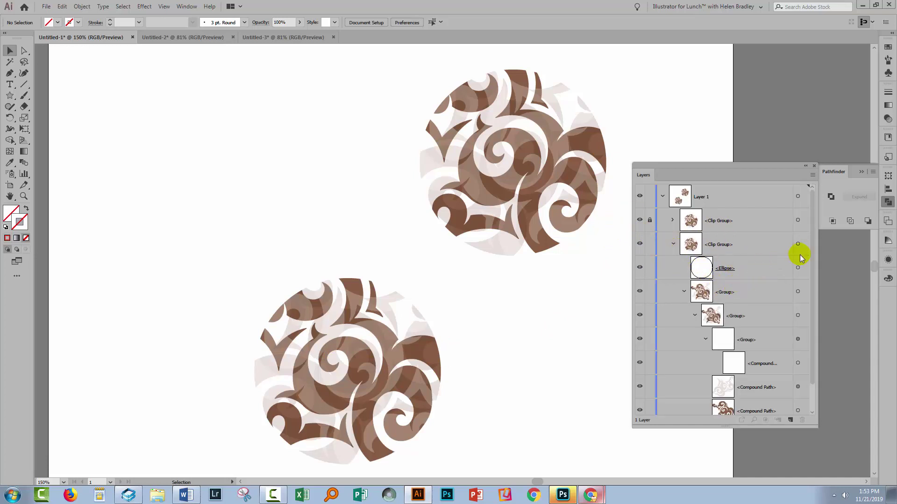
{"action": "left_click_drag", "start_coordinate": [811, 250], "coordinate": [807, 296]}
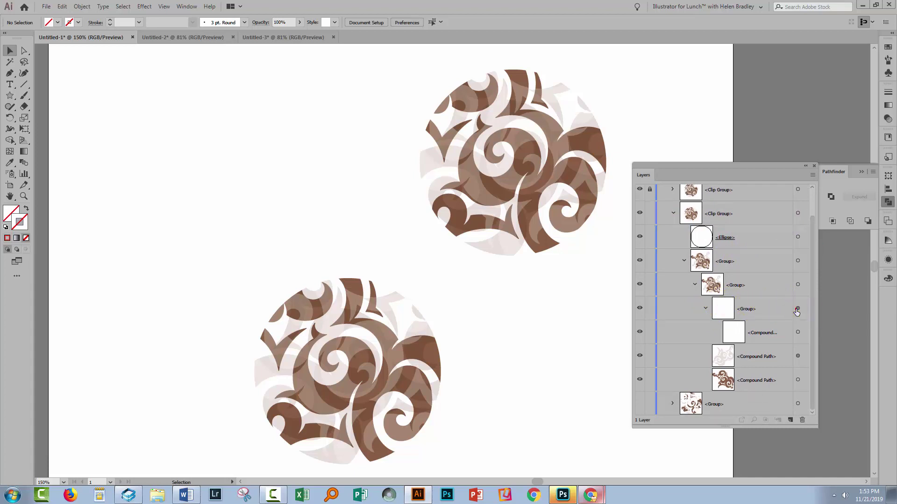
Compare the opacity settings of the nested white group, the compound path inside it, and the pale compound path below.
{"action": "left_click", "coordinate": [798, 309]}
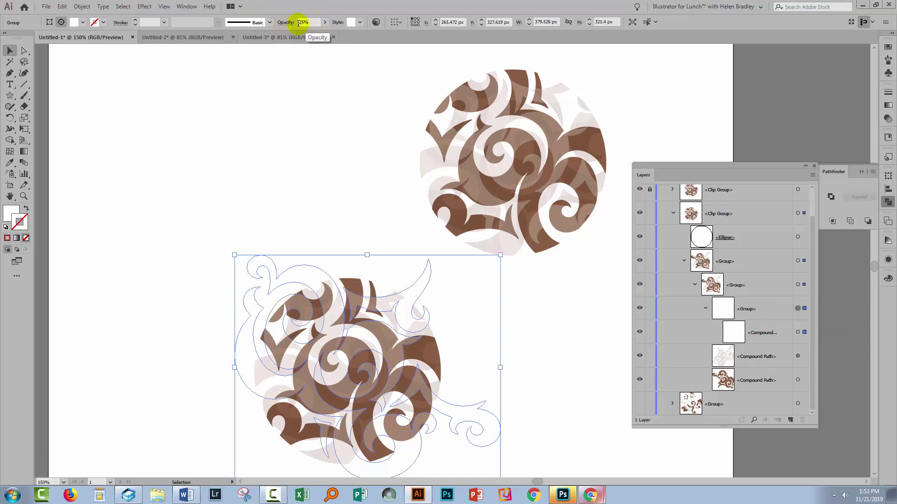
{"action": "left_click", "coordinate": [797, 333]}
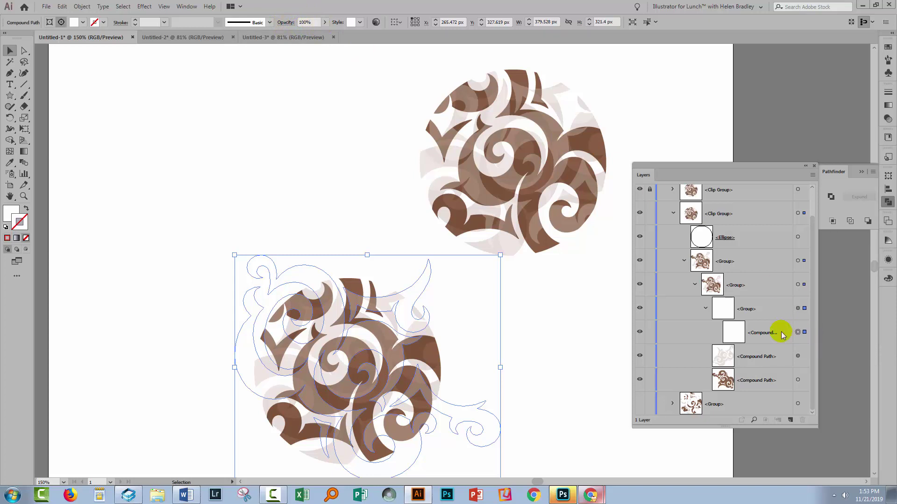
{"action": "left_click", "coordinate": [777, 333]}
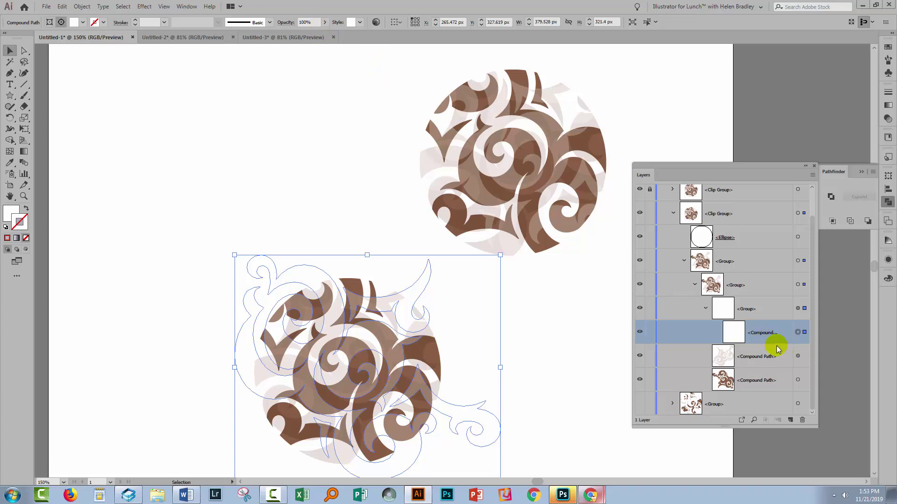
{"action": "left_click", "coordinate": [745, 308]}
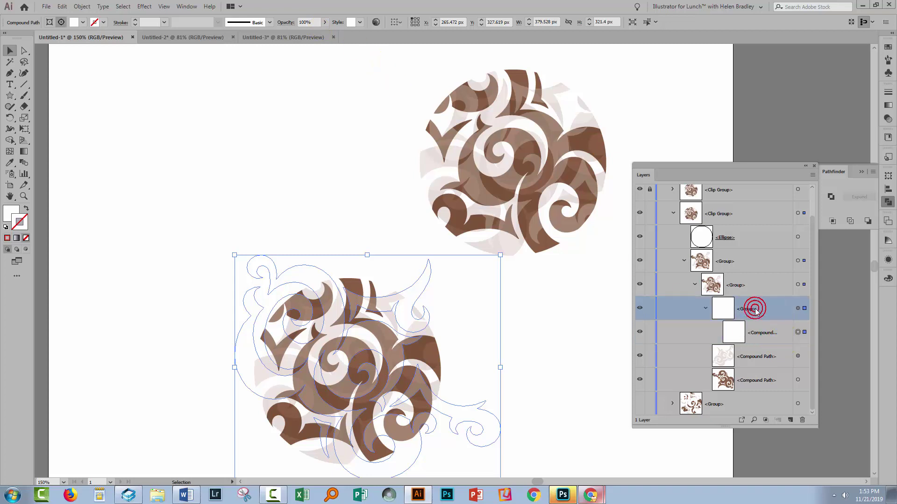
{"action": "left_click", "coordinate": [798, 309]}
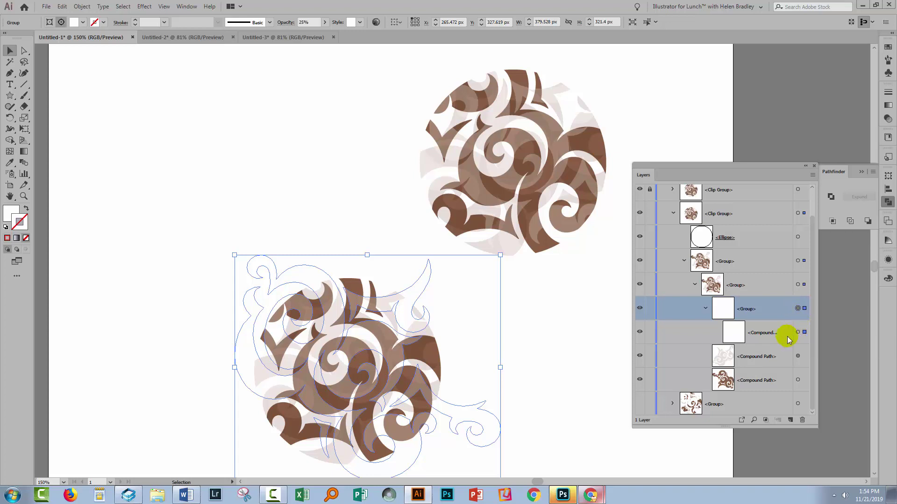
{"action": "left_click", "coordinate": [744, 356]}
{"action": "left_click", "coordinate": [796, 356]}
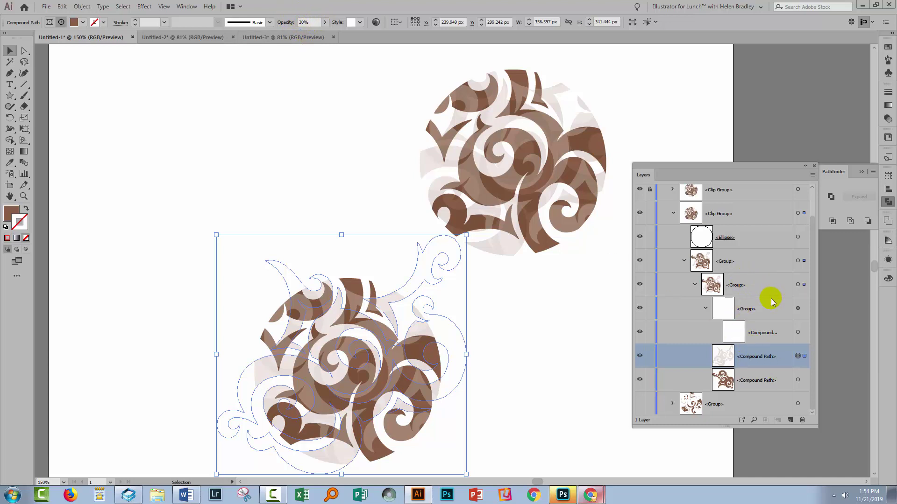
{"action": "left_click", "coordinate": [797, 309]}
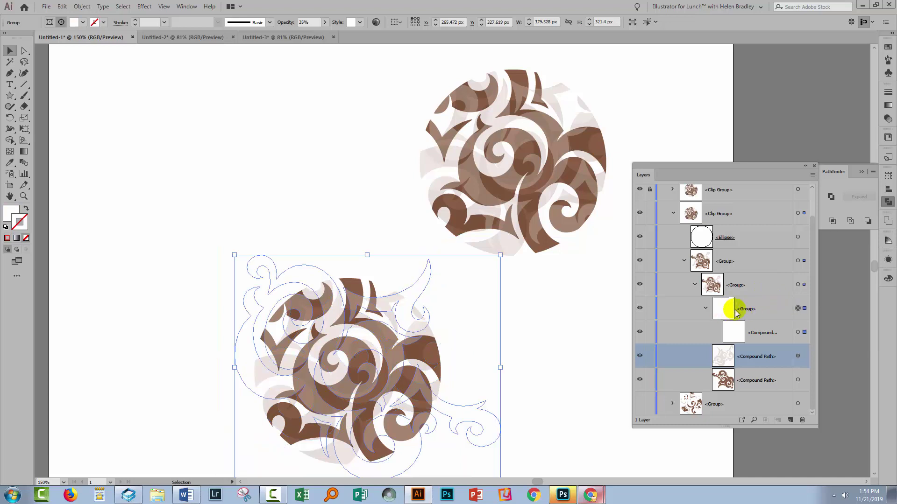
Move the white compound path out of its nested semi-transparent group into the parent group.
{"action": "left_click", "coordinate": [797, 308]}
{"action": "left_click_drag", "start_coordinate": [762, 330], "coordinate": [750, 309]}
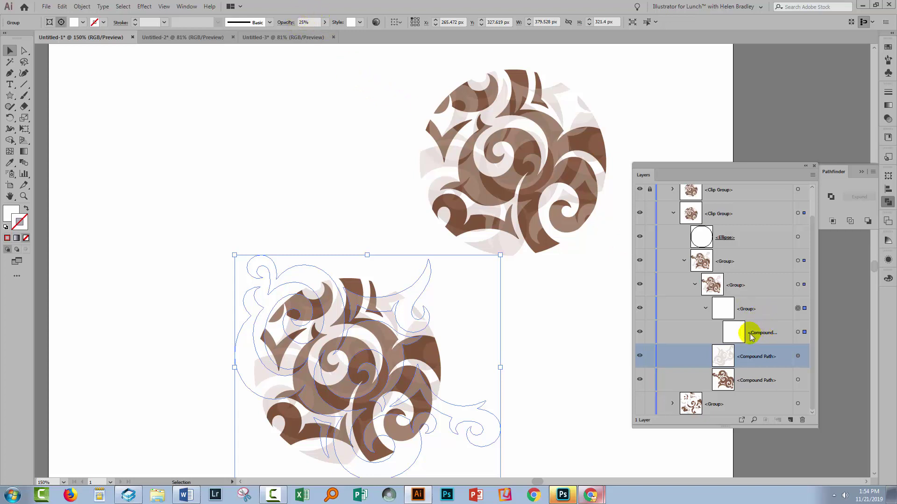
{"action": "left_click", "coordinate": [766, 334]}
{"action": "left_click_drag", "start_coordinate": [769, 336], "coordinate": [751, 296]}
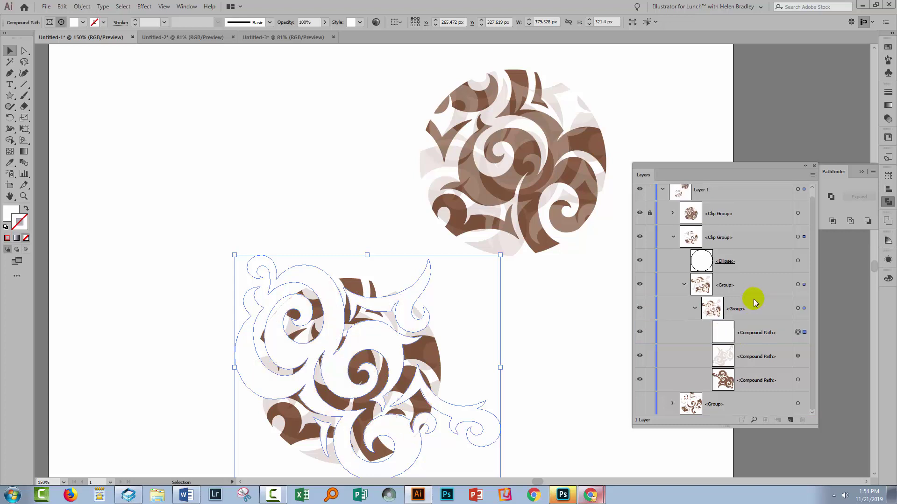
Set the opacity of the white compound path itself to 25% and deselect it.
{"action": "left_click", "coordinate": [796, 332]}
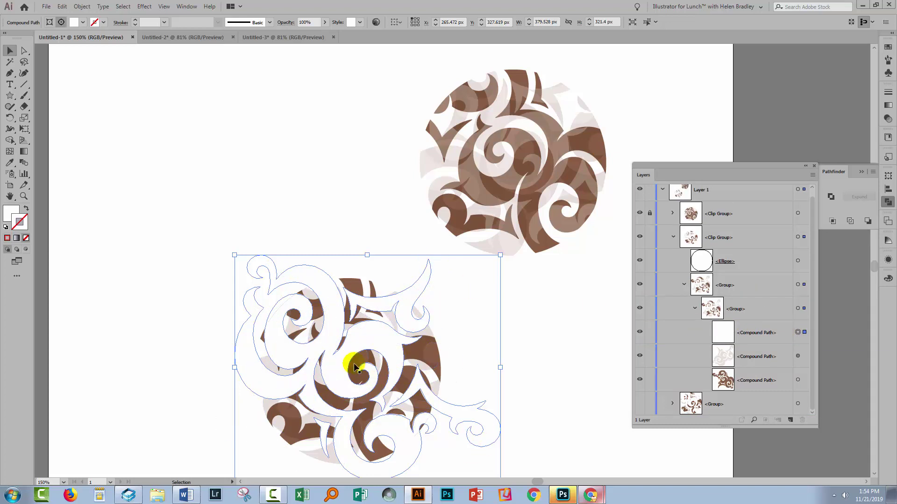
{"action": "mouse_move", "coordinate": [387, 355]}
{"action": "left_mouse_down"}
{"action": "mouse_move", "coordinate": [373, 359]}
{"action": "mouse_move", "coordinate": [388, 355]}
{"action": "left_mouse_up"}
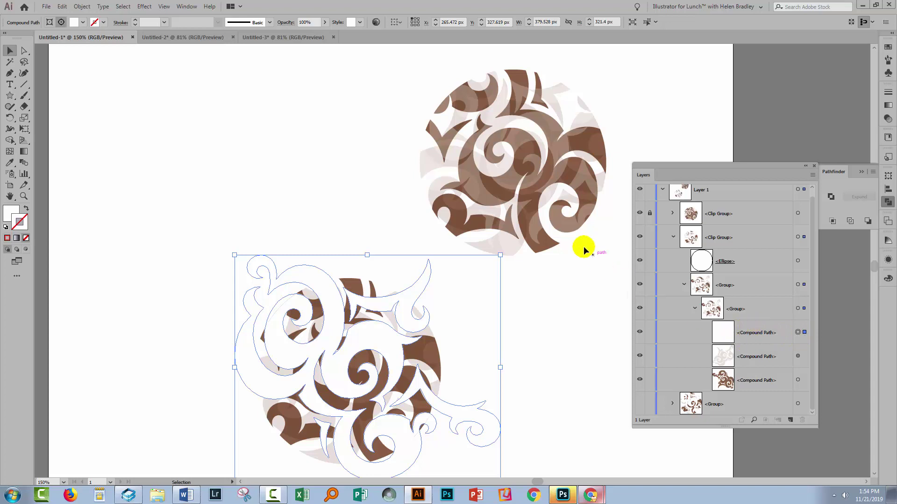
{"action": "left_click", "coordinate": [313, 21]}
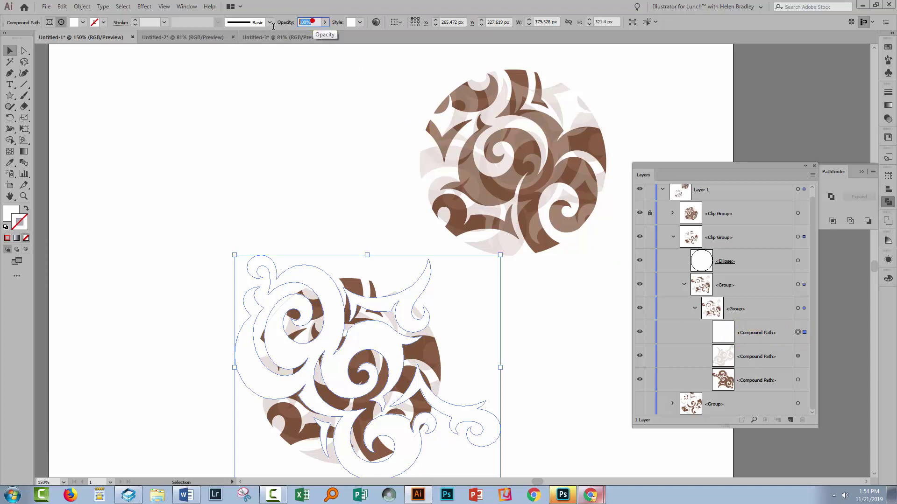
{"action": "type", "text": "35"}
{"action": "key", "text": "Return"}
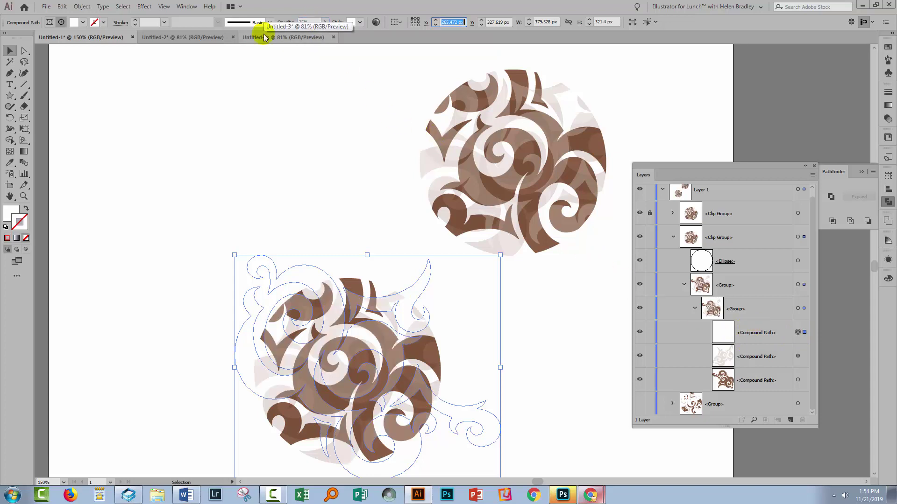
{"action": "left_click", "coordinate": [569, 360]}
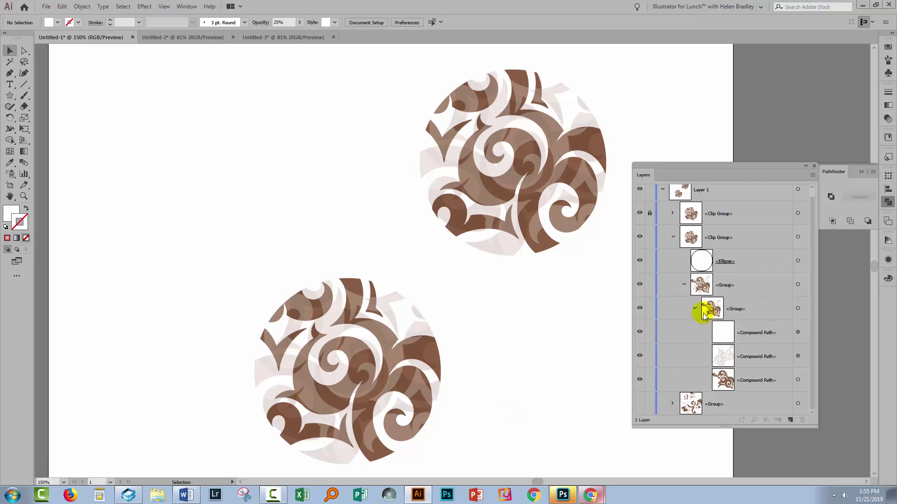
Move the ellipse out of the lower clip group to sit above it, and collapse the released artwork group.
{"action": "left_click", "coordinate": [728, 261]}
{"action": "left_click_drag", "start_coordinate": [740, 266], "coordinate": [740, 233]}
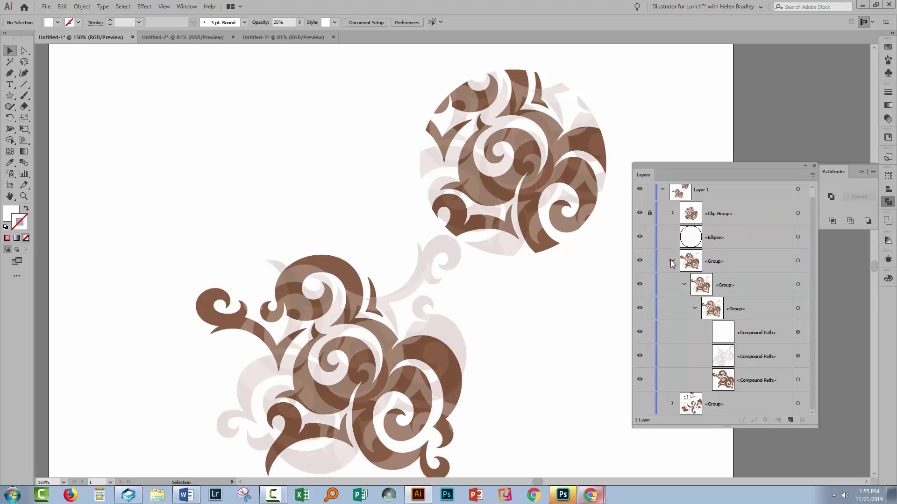
{"action": "left_click", "coordinate": [672, 268]}
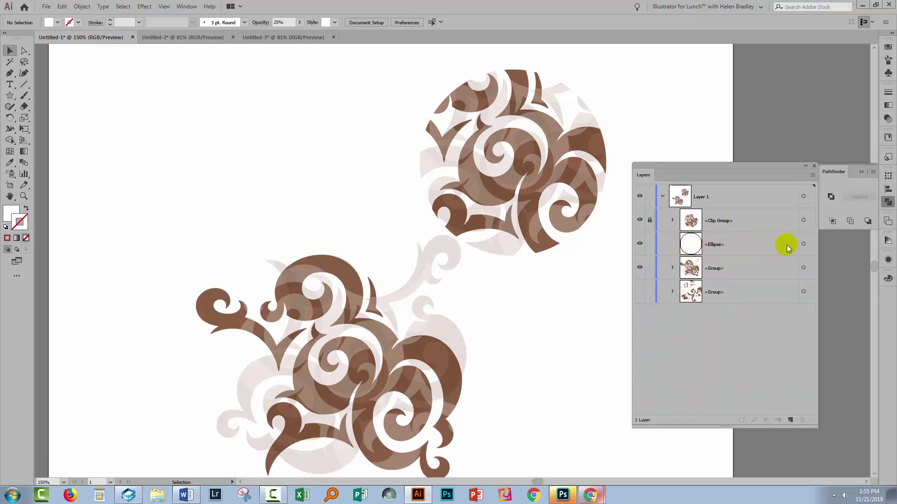
Crop the lower swirl group to the ellipse with Pathfinder Crop and deselect the result.
{"action": "left_click", "coordinate": [803, 244]}
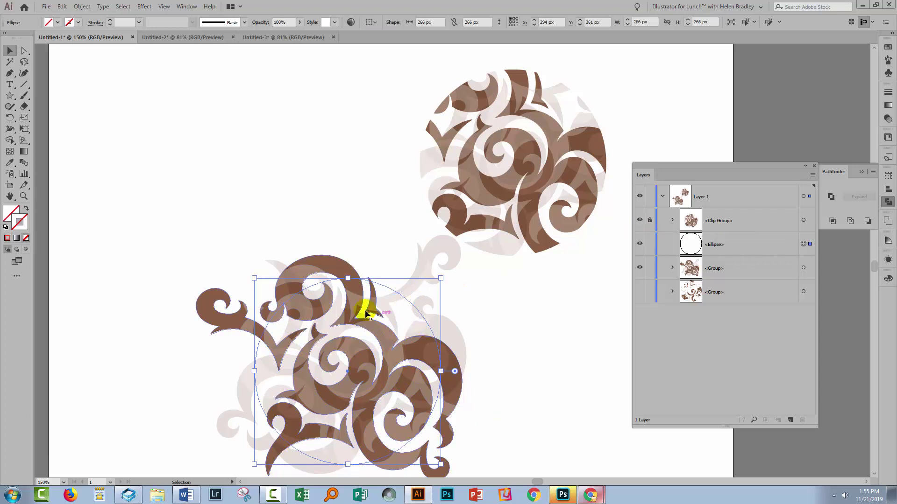
{"action": "left_click", "coordinate": [802, 267], "text": "shift"}
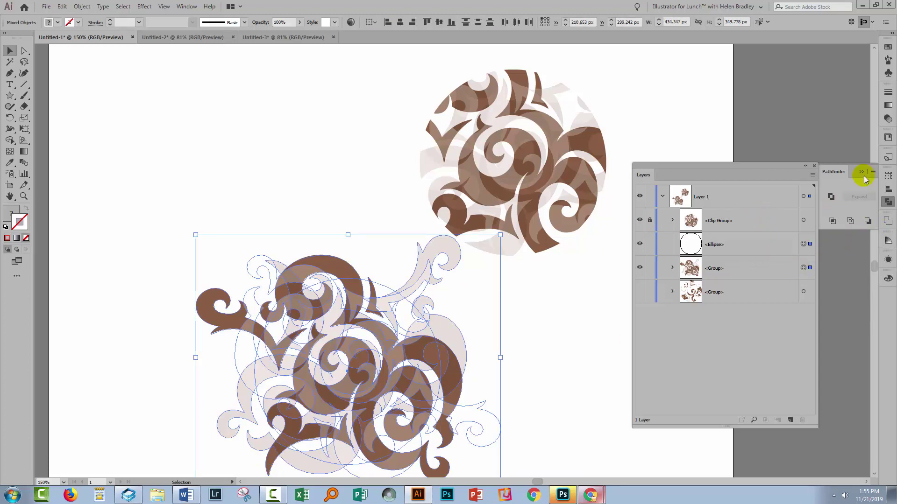
{"action": "left_click", "coordinate": [832, 221]}
{"action": "left_click", "coordinate": [531, 374]}
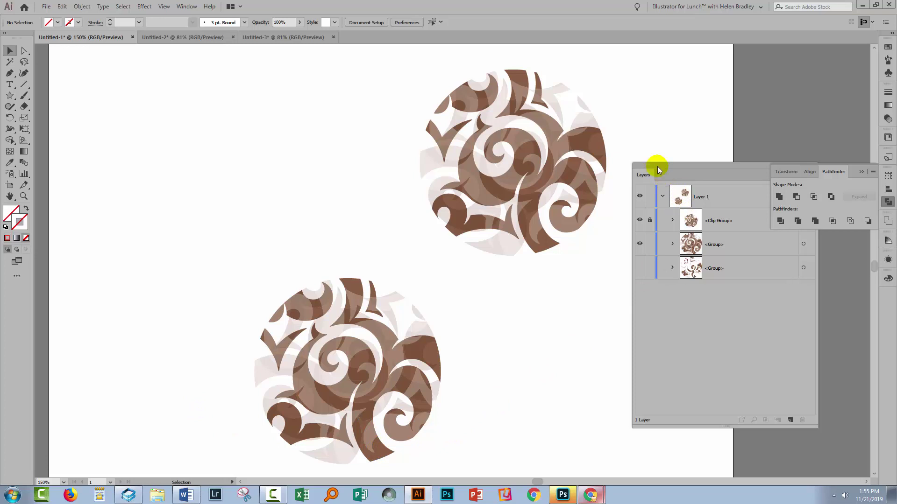
{"action": "left_click_drag", "start_coordinate": [657, 166], "coordinate": [693, 213]}
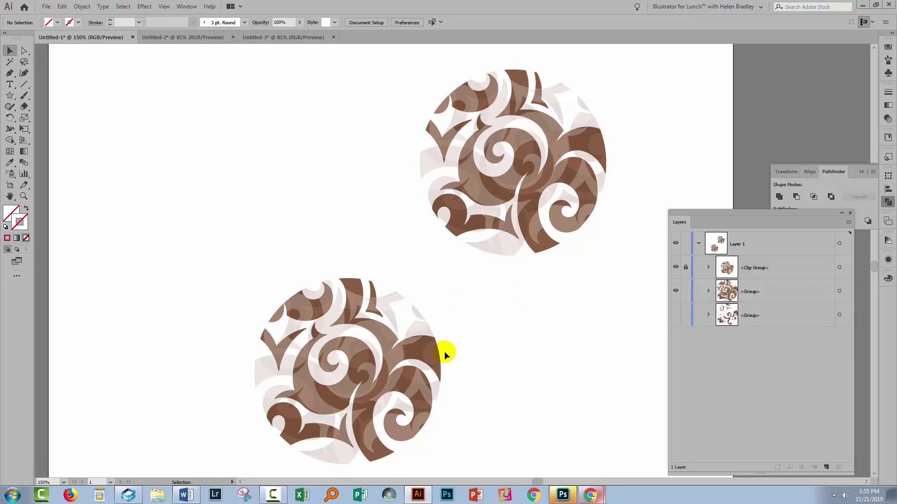
{"action": "scroll", "coordinate": [446, 347], "scroll_direction": "down", "scroll_amount": 1}
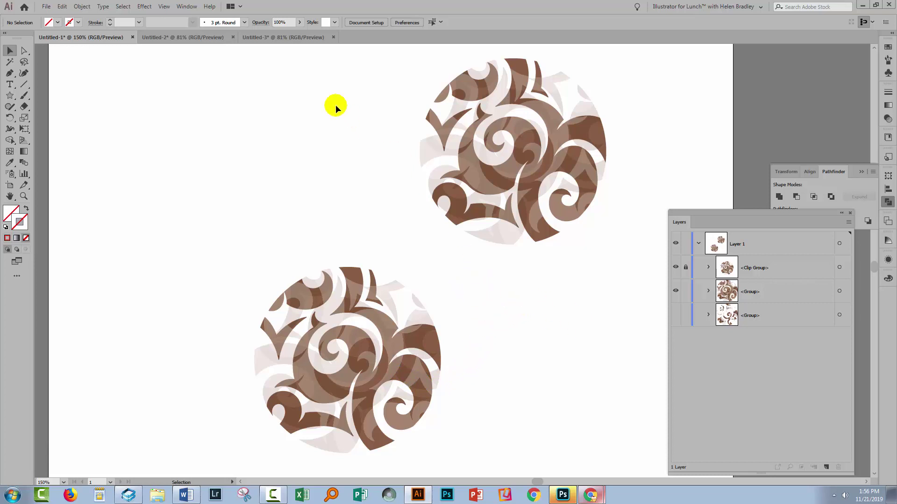
In the Untitled-3 document, make a clipping mask from the left circle and the star behind it.
{"action": "left_click", "coordinate": [281, 38]}
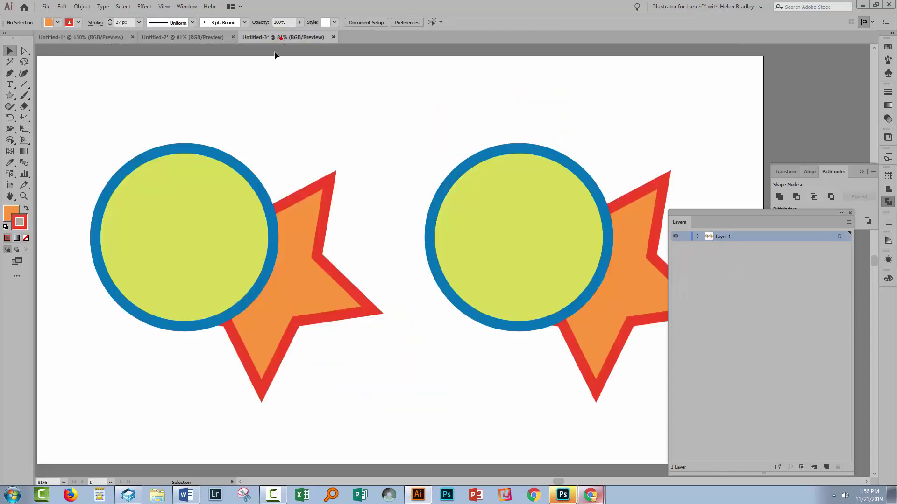
{"action": "left_click_drag", "start_coordinate": [727, 214], "coordinate": [848, 193]}
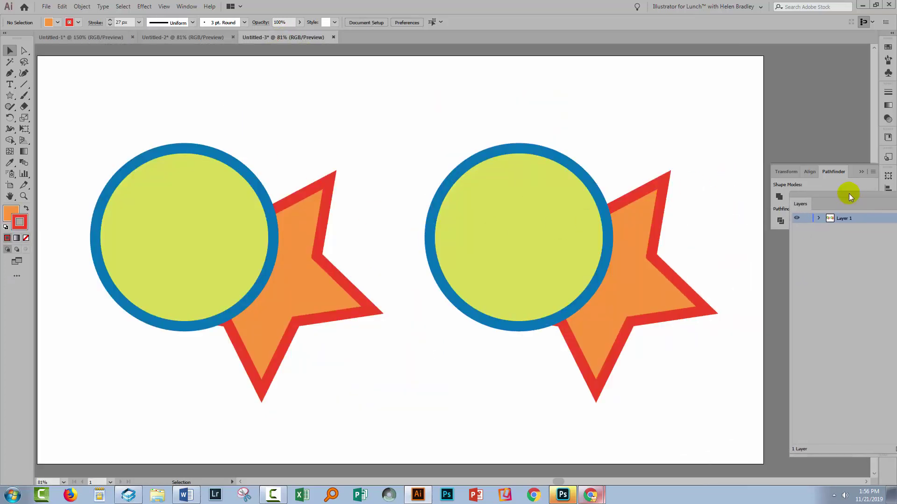
{"action": "left_click", "coordinate": [95, 264]}
{"action": "left_click", "coordinate": [303, 341]}
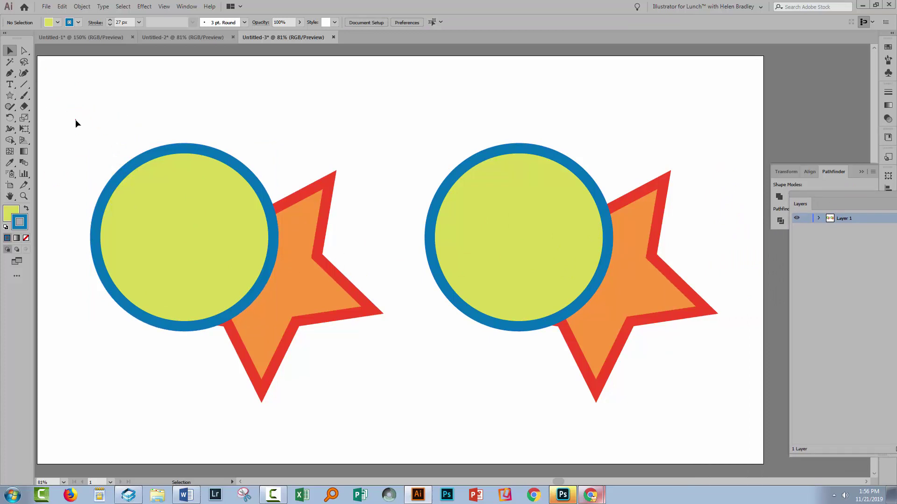
{"action": "left_click_drag", "start_coordinate": [75, 119], "coordinate": [350, 413]}
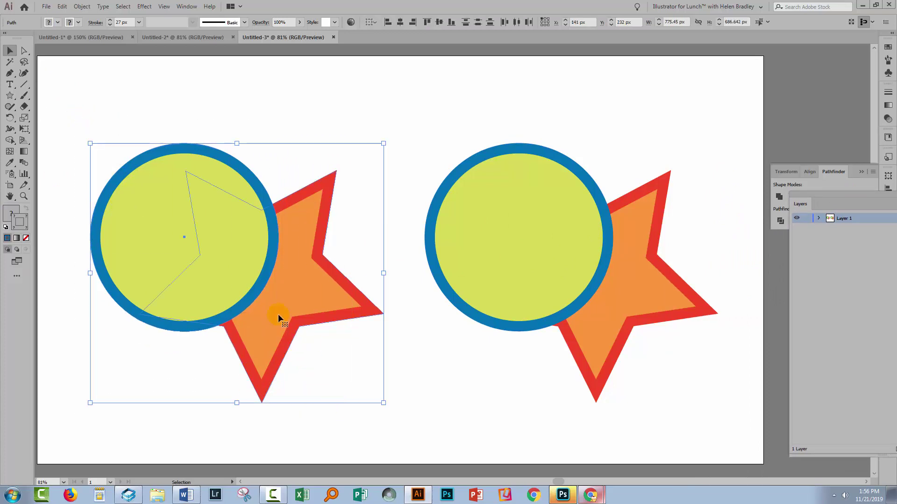
{"action": "right_click", "coordinate": [251, 301]}
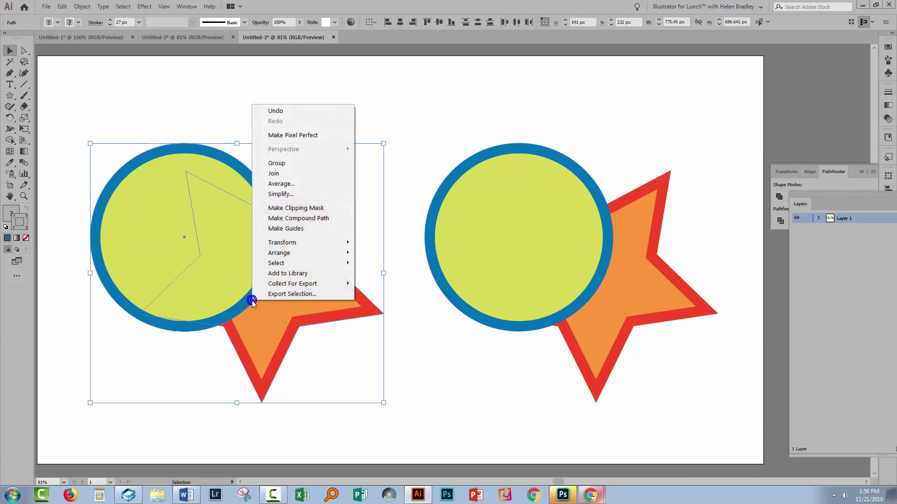
{"action": "left_click", "coordinate": [314, 210]}
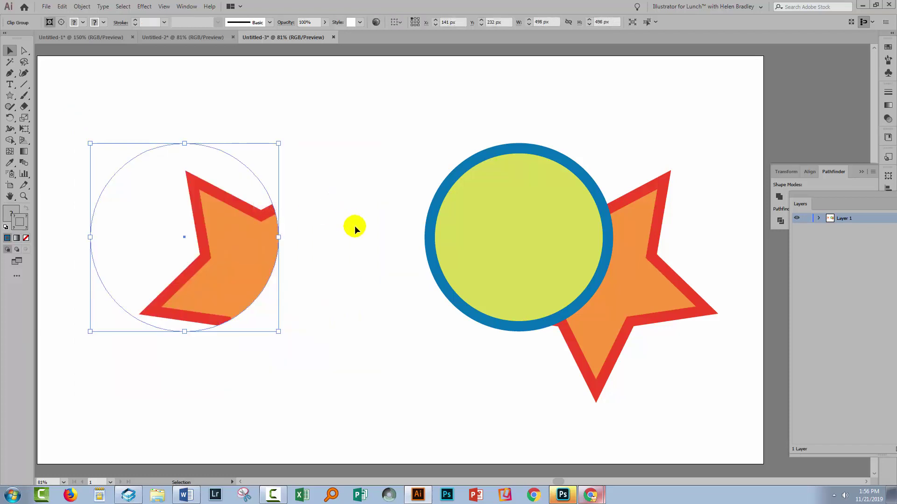
{"action": "left_click", "coordinate": [290, 240]}
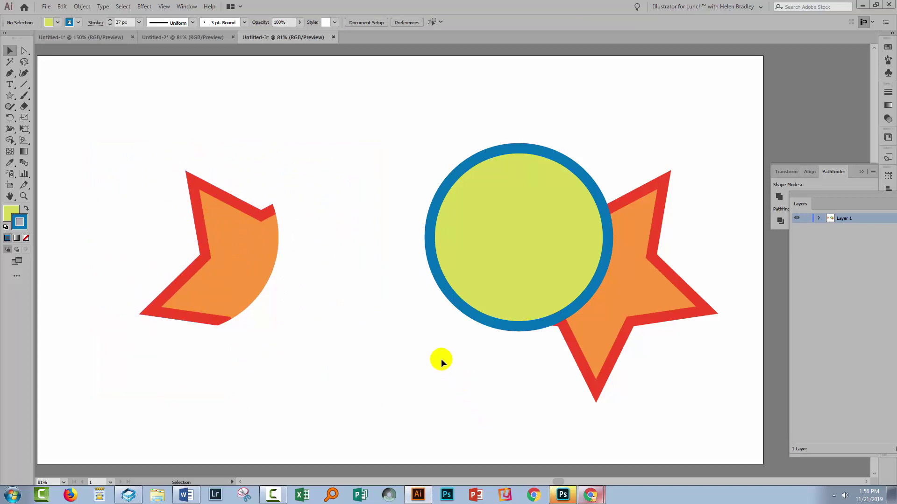
Make a clipping mask from the right circle and star, and deselect it.
{"action": "left_click_drag", "start_coordinate": [440, 124], "coordinate": [697, 367]}
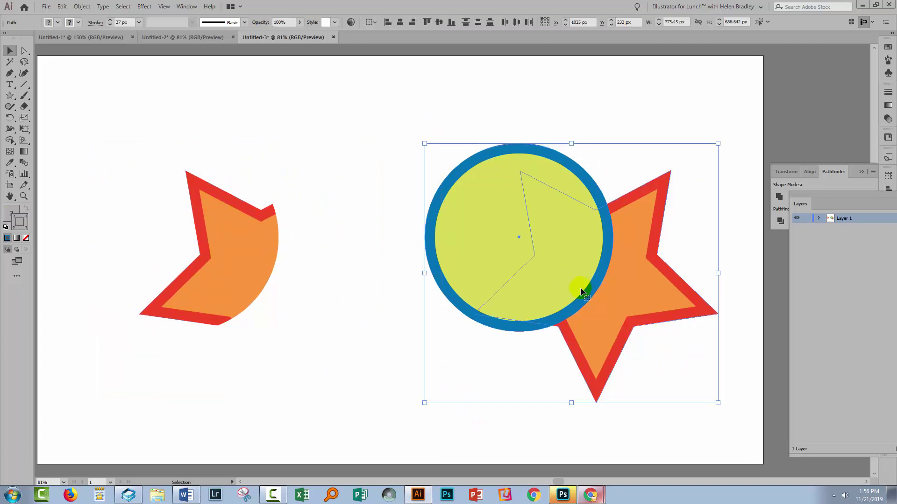
{"action": "right_click", "coordinate": [585, 291]}
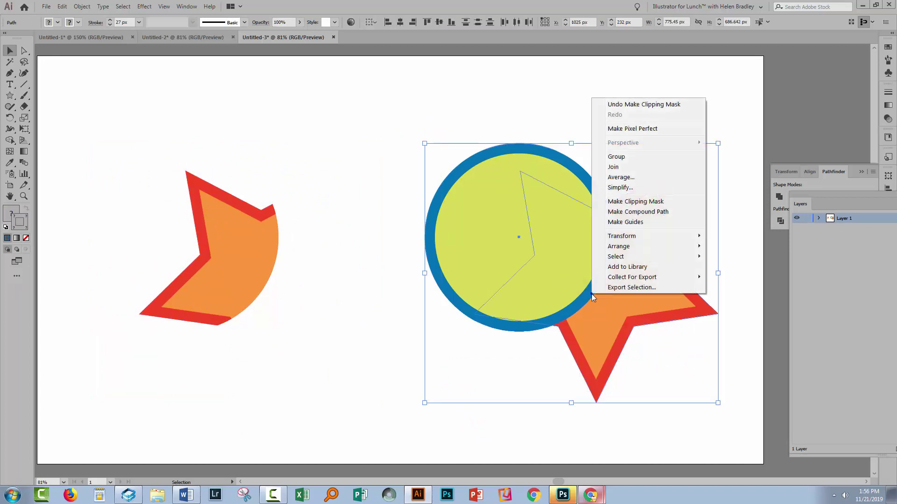
{"action": "left_click", "coordinate": [641, 201]}
{"action": "left_click", "coordinate": [391, 379]}
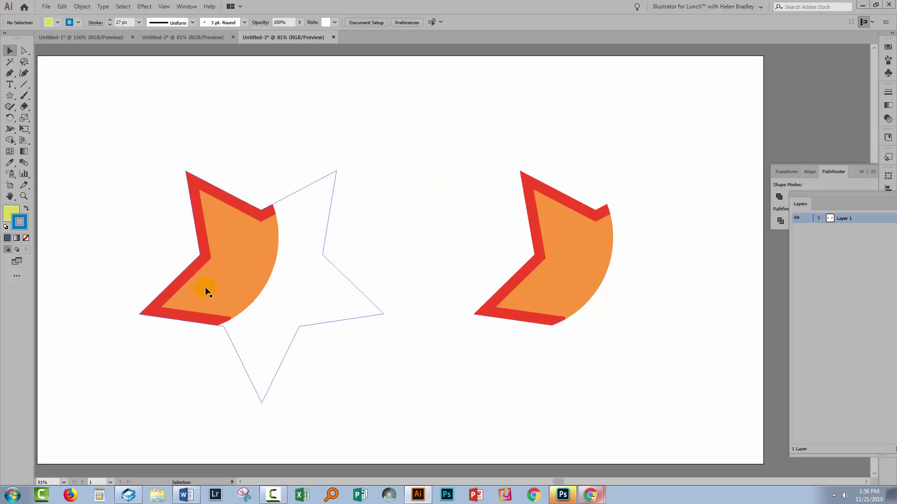
{"action": "left_click", "coordinate": [206, 318]}
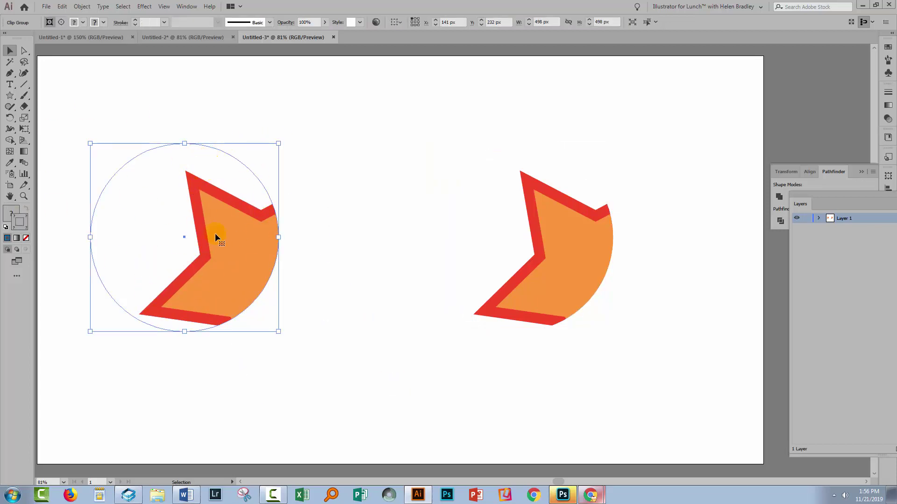
{"action": "left_click", "coordinate": [292, 273]}
{"action": "left_click_drag", "start_coordinate": [316, 237], "coordinate": [271, 353]}
{"action": "left_click_drag", "start_coordinate": [295, 258], "coordinate": [279, 330]}
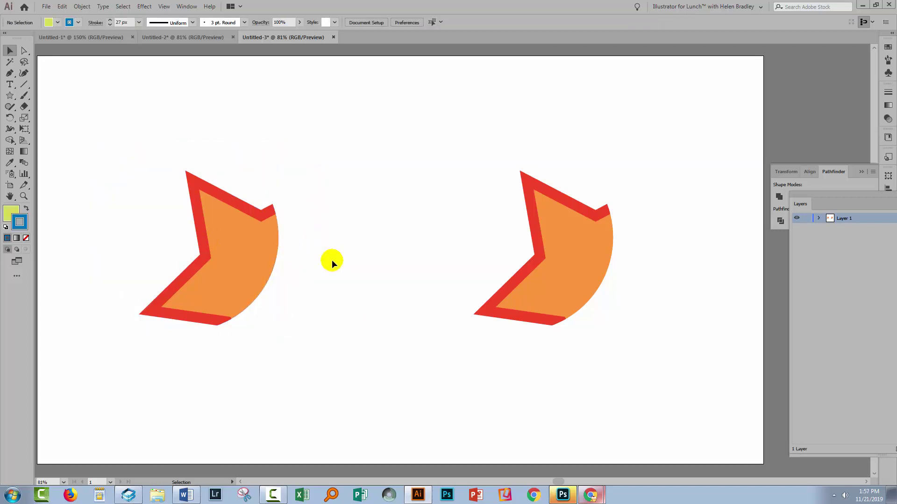
Expand Layer 1 and the left star's clip group, and move the ellipse out of that group to sit above it.
{"action": "left_click_drag", "start_coordinate": [126, 130], "coordinate": [314, 346]}
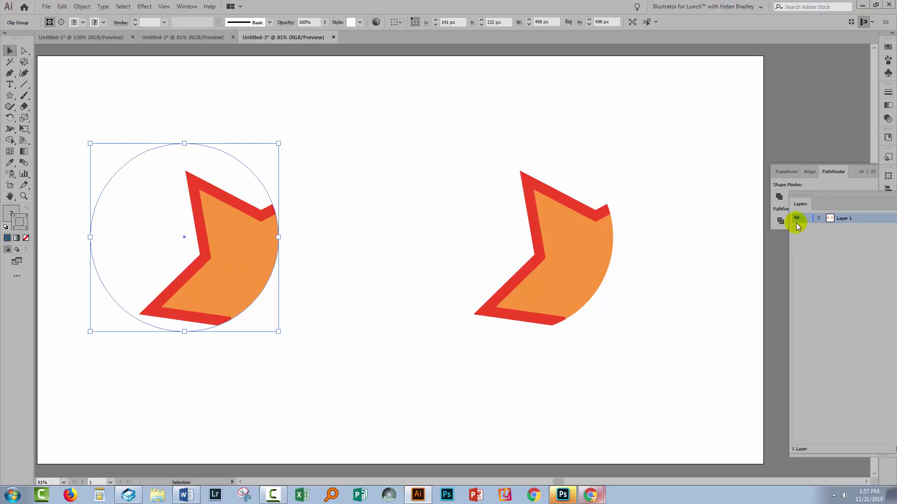
{"action": "left_click", "coordinate": [818, 218]}
{"action": "left_click_drag", "start_coordinate": [810, 201], "coordinate": [556, 206]}
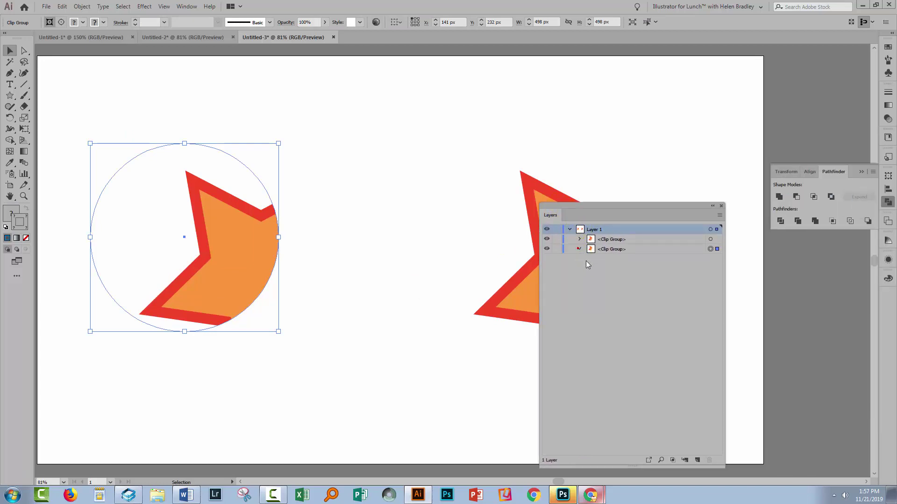
{"action": "left_click", "coordinate": [579, 249]}
{"action": "left_click", "coordinate": [576, 294]}
{"action": "left_click", "coordinate": [637, 259]}
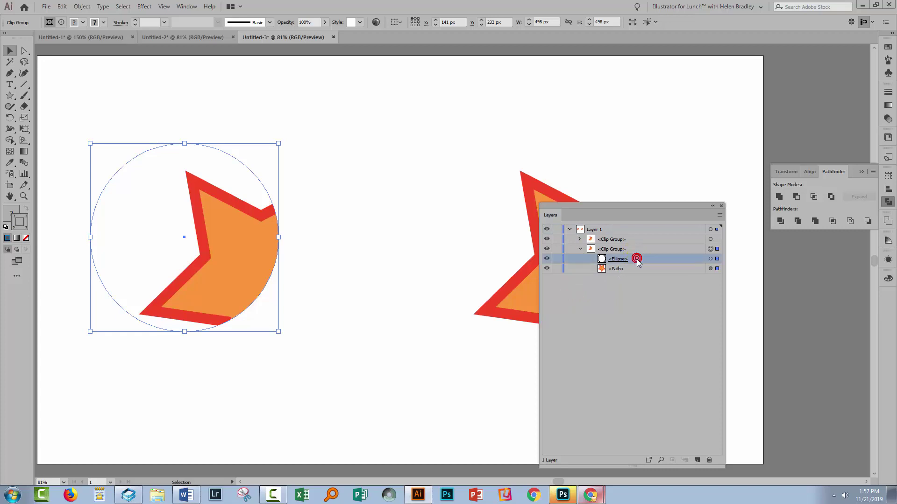
{"action": "left_click_drag", "start_coordinate": [636, 259], "coordinate": [634, 243]}
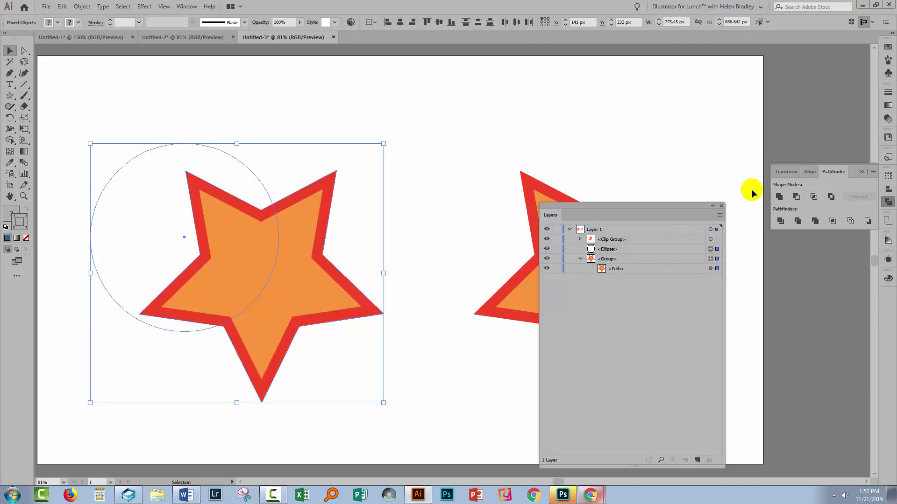
Try cropping the stroked left star to the ellipse with Pathfinder Crop, and undo the crop.
{"action": "left_click", "coordinate": [832, 221]}
{"action": "left_click", "coordinate": [450, 337]}
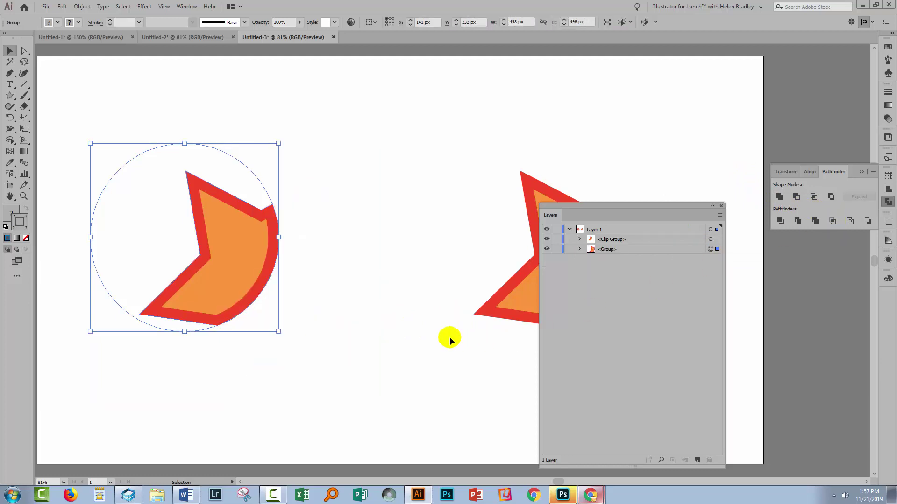
{"action": "left_click_drag", "start_coordinate": [595, 205], "coordinate": [775, 203]}
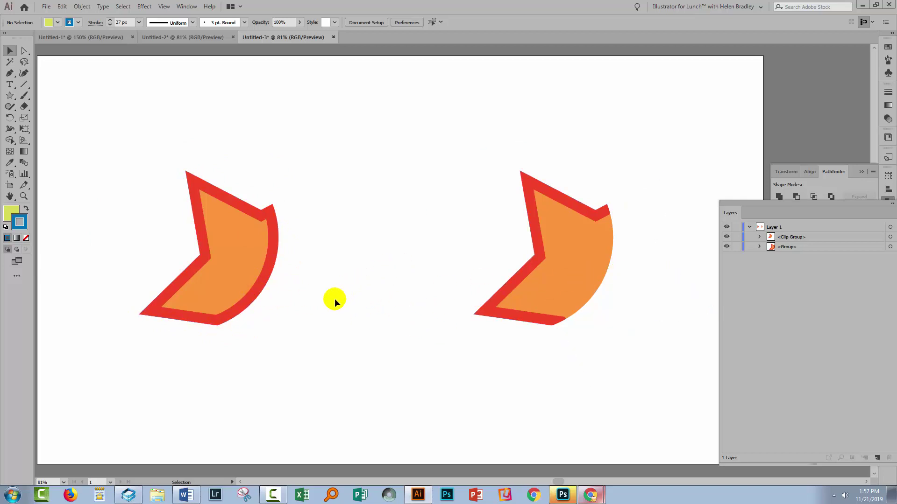
{"action": "key", "text": "ctrl+z"}
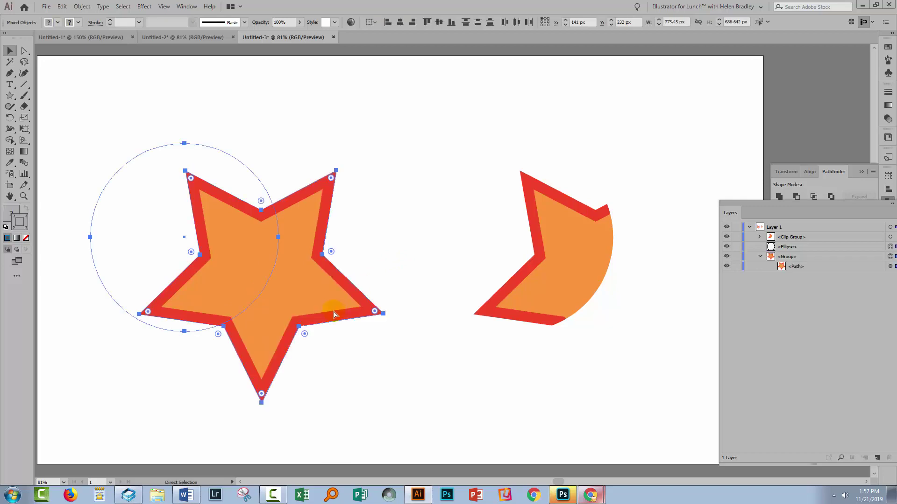
{"action": "left_click", "coordinate": [442, 366]}
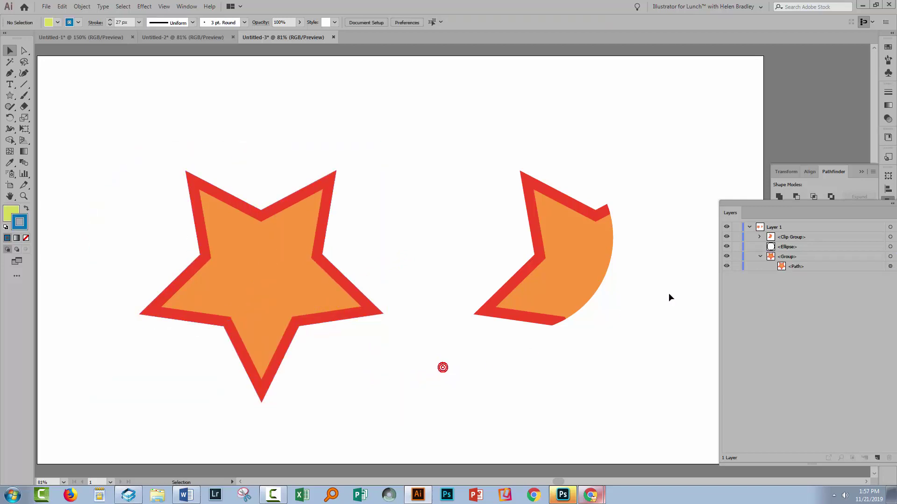
Expand the appearance of the left star path and show the resulting group's contents in the layer structure.
{"action": "left_click", "coordinate": [814, 266]}
{"action": "left_click", "coordinate": [889, 266]}
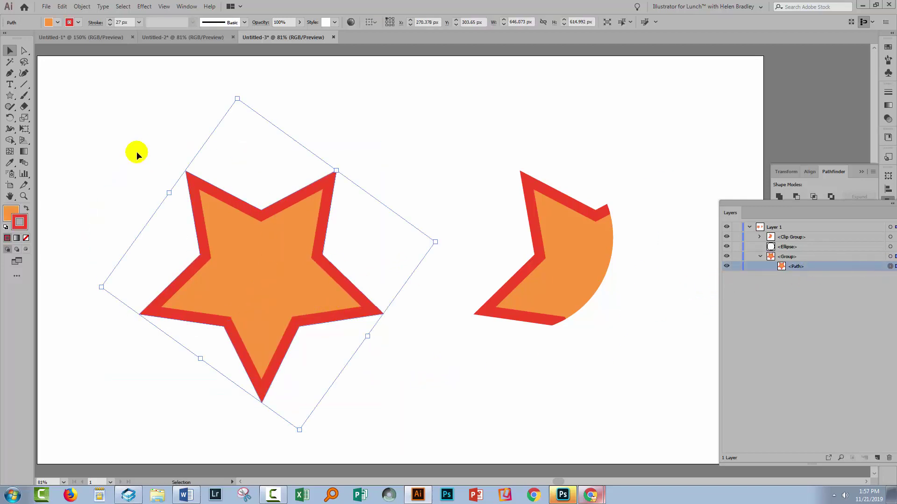
{"action": "left_click", "coordinate": [82, 6]}
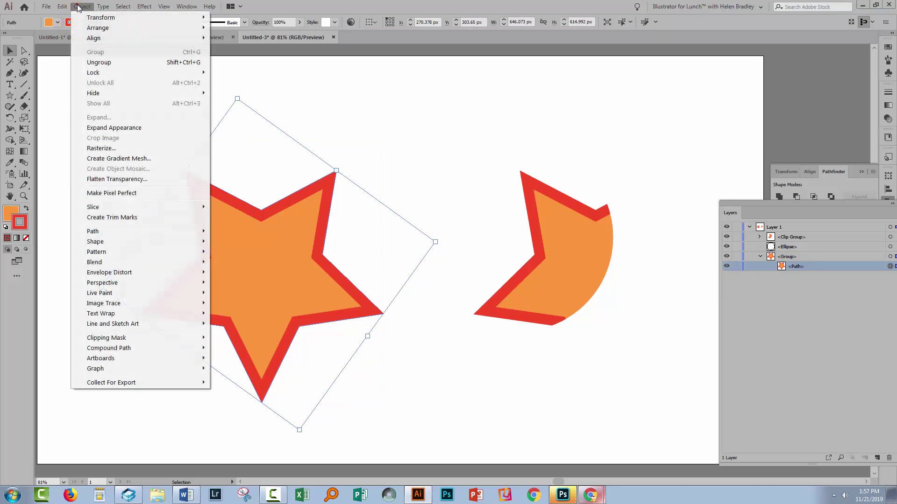
{"action": "left_click", "coordinate": [100, 127]}
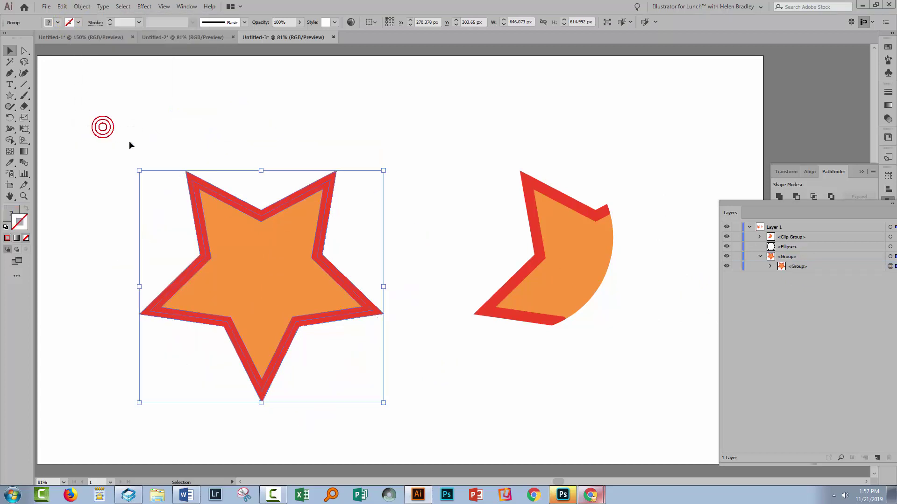
{"action": "left_click", "coordinate": [466, 458]}
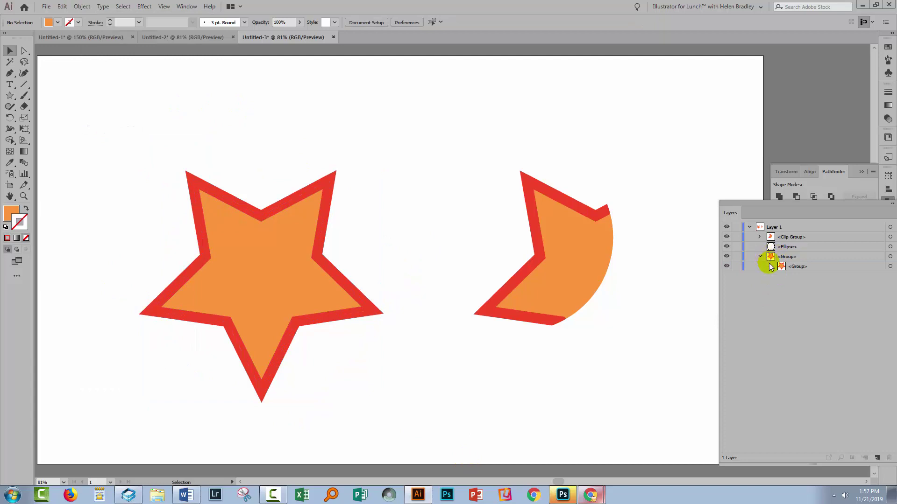
{"action": "left_click", "coordinate": [769, 266]}
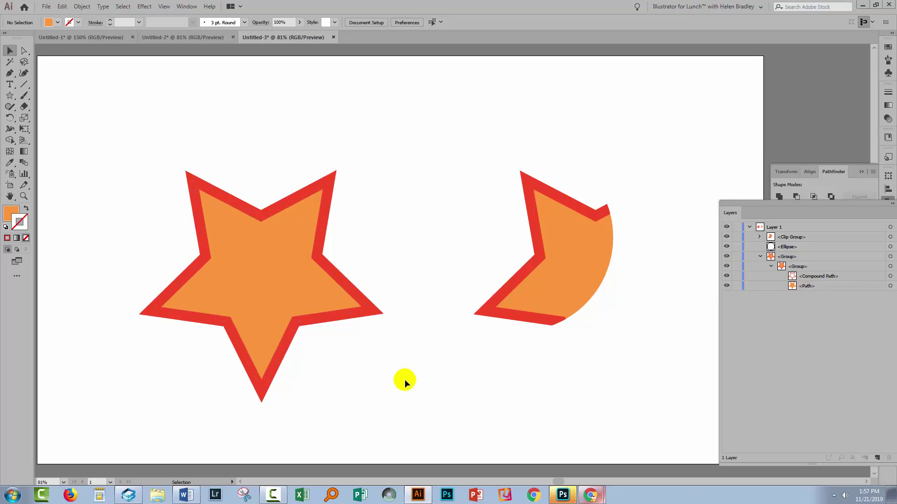
Crop the expanded star group to the ellipse with Pathfinder Crop and deselect it.
{"action": "left_click", "coordinate": [800, 248]}
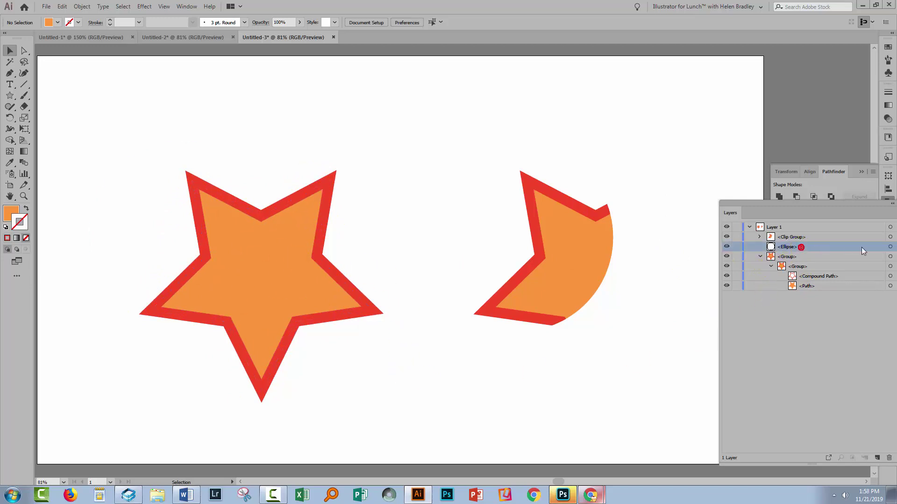
{"action": "left_click", "coordinate": [890, 247]}
{"action": "left_click", "coordinate": [890, 256], "text": "shift"}
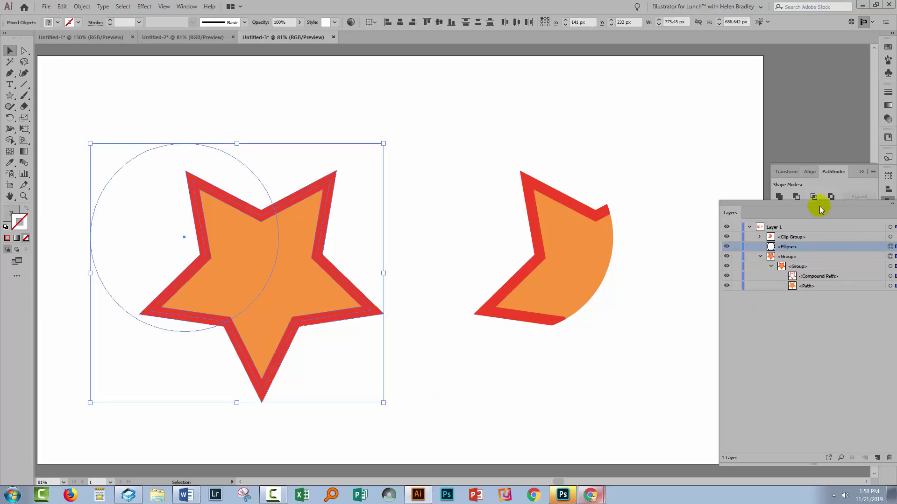
{"action": "left_click_drag", "start_coordinate": [810, 201], "coordinate": [796, 301]}
{"action": "left_click", "coordinate": [833, 221]}
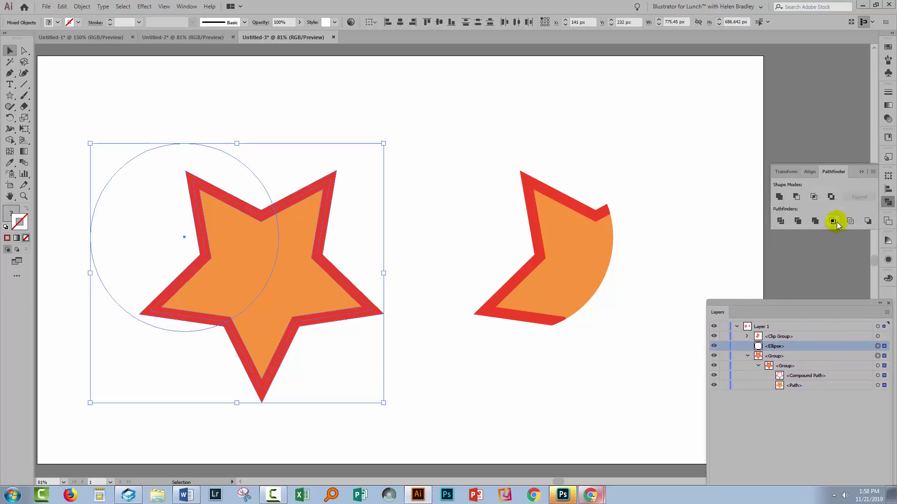
{"action": "left_click", "coordinate": [287, 382]}
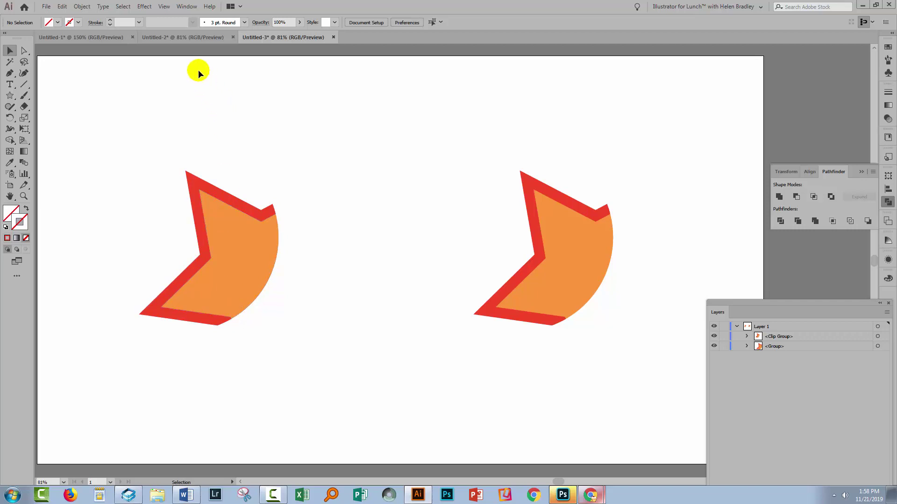
View the pattern artwork in the Untitled-2 document and return to the swirl artwork in Untitled-1.
{"action": "left_click", "coordinate": [184, 37]}
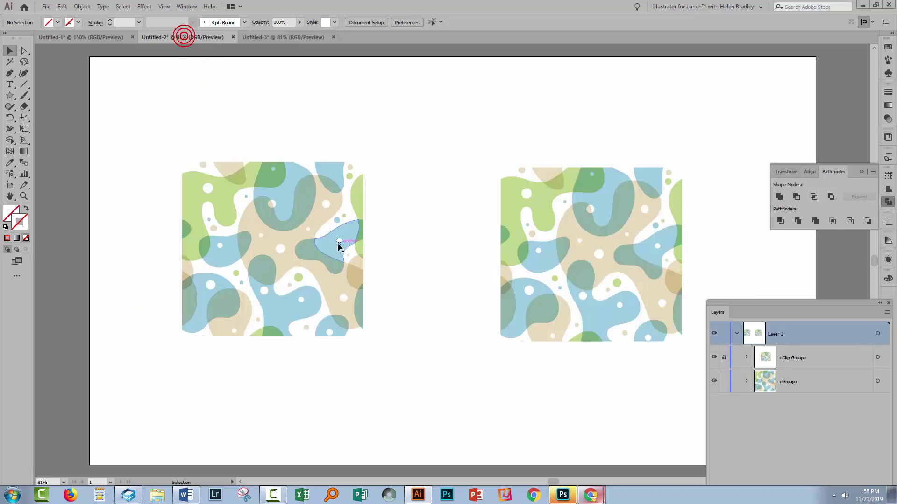
{"action": "left_click", "coordinate": [92, 39]}
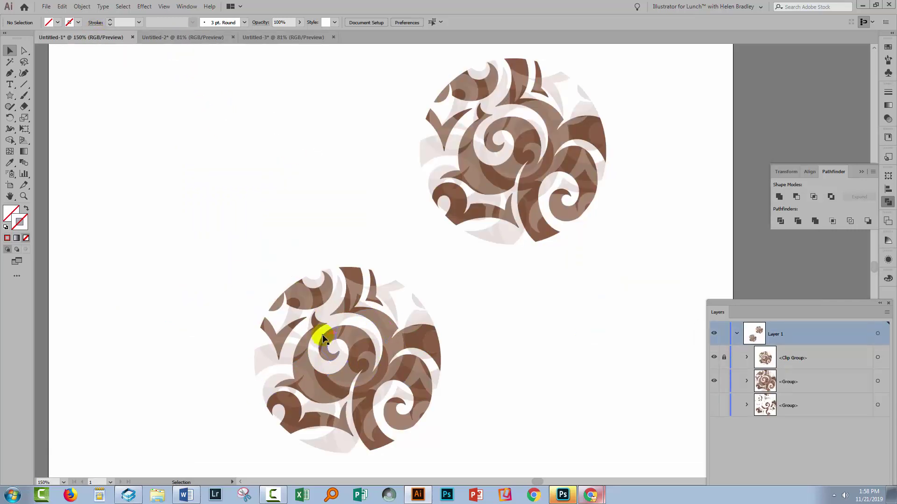